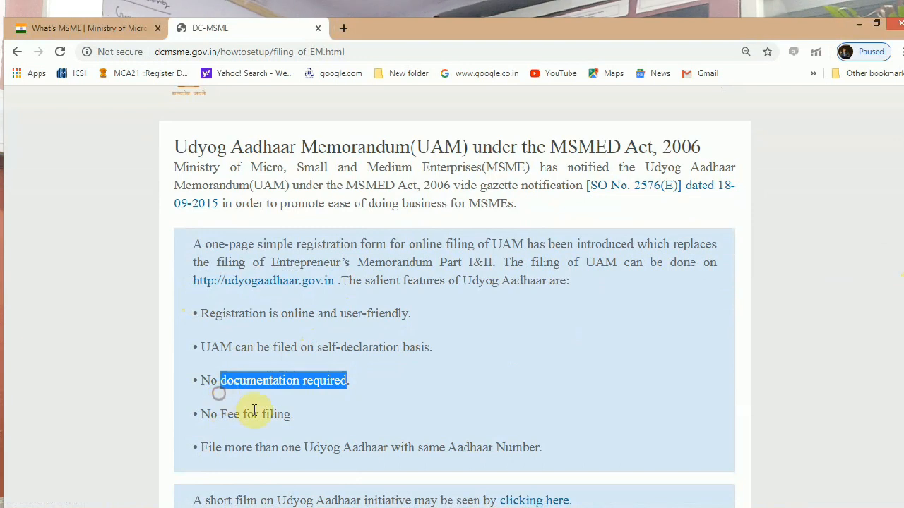
# Highlight the no-fee and multiple-filing feature points, then follow the udyogaadhaar.gov.in link.
pyautogui.moveTo(265, 415); pyautogui.dragTo(200, 416)
pyautogui.moveTo(200, 448); pyautogui.dragTo(512, 447)
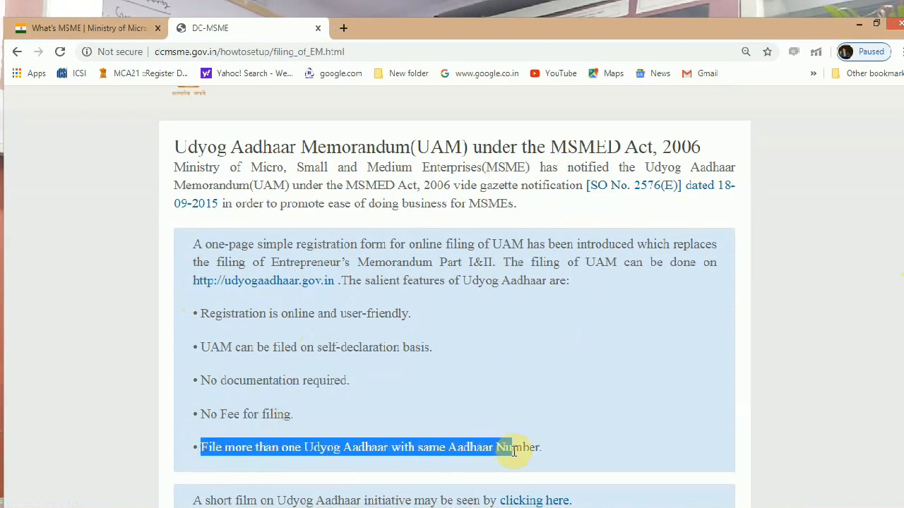
pyautogui.click(290, 282)
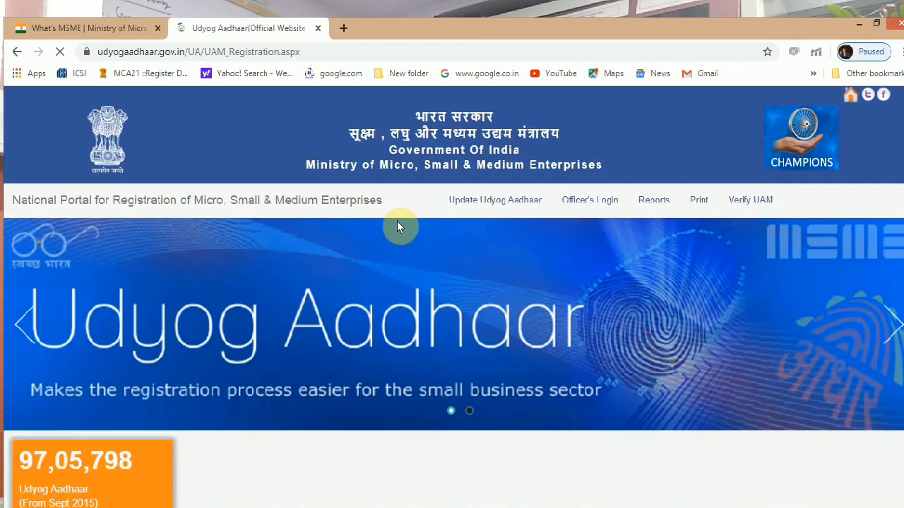
# Highlight the ministry name, the registration form heading and the Name of Enterprise guideline.
pyautogui.moveTo(418, 111); pyautogui.dragTo(593, 180)
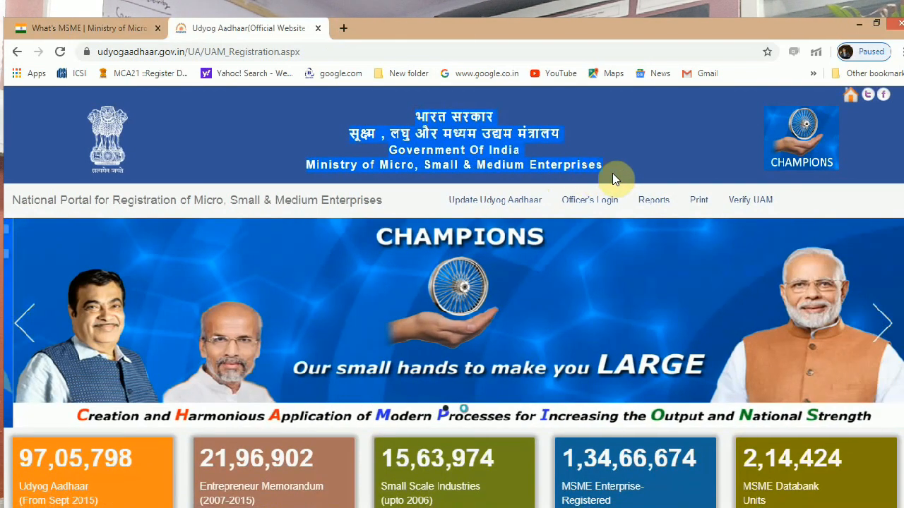
pyautogui.moveTo(903, 153); pyautogui.dragTo(903, 202)
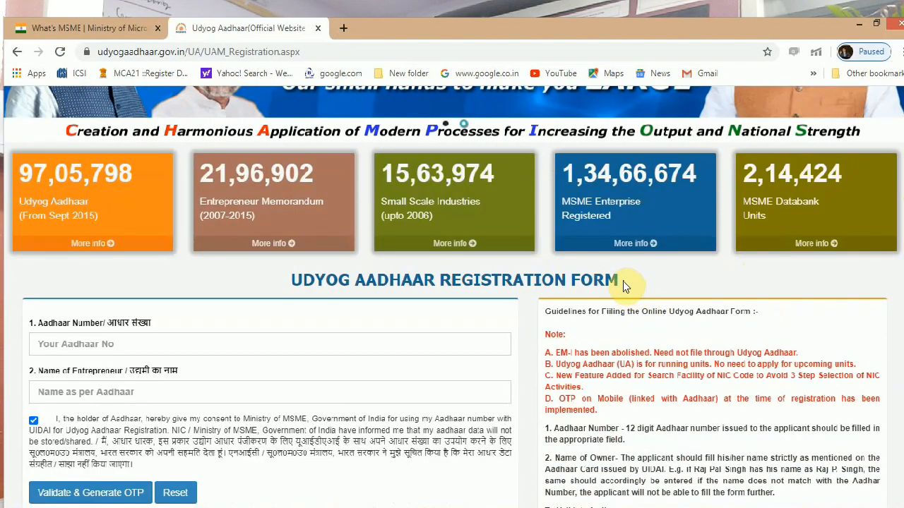
pyautogui.moveTo(620, 281); pyautogui.dragTo(291, 281)
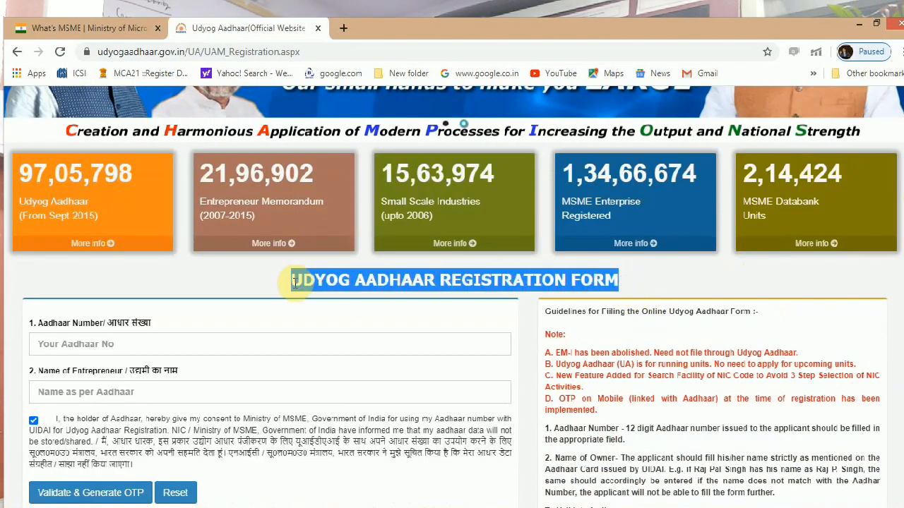
pyautogui.moveTo(902, 177); pyautogui.dragTo(903, 275)
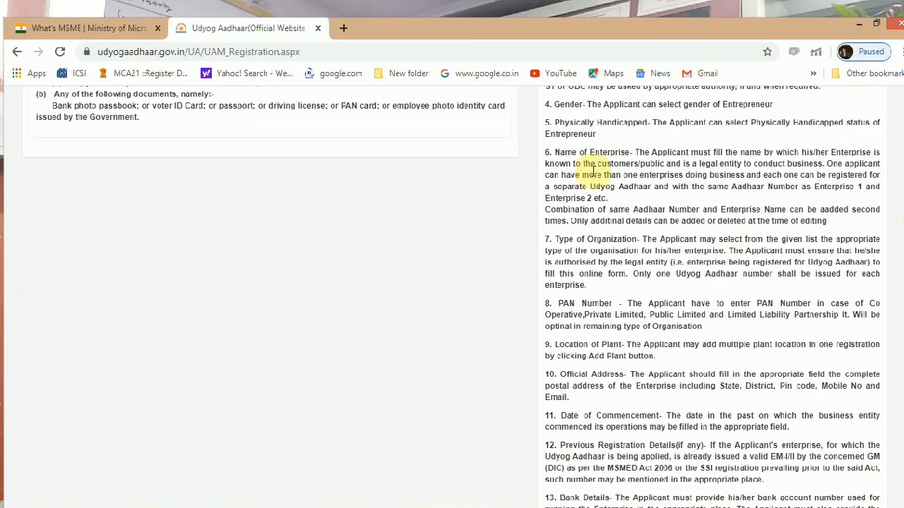
pyautogui.moveTo(553, 134); pyautogui.dragTo(605, 240)
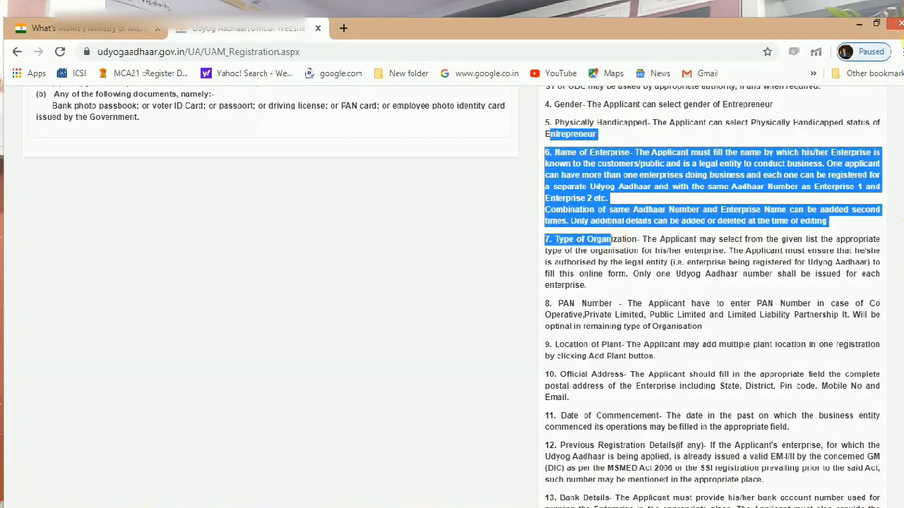
pyautogui.scroll(5, 605, 240)
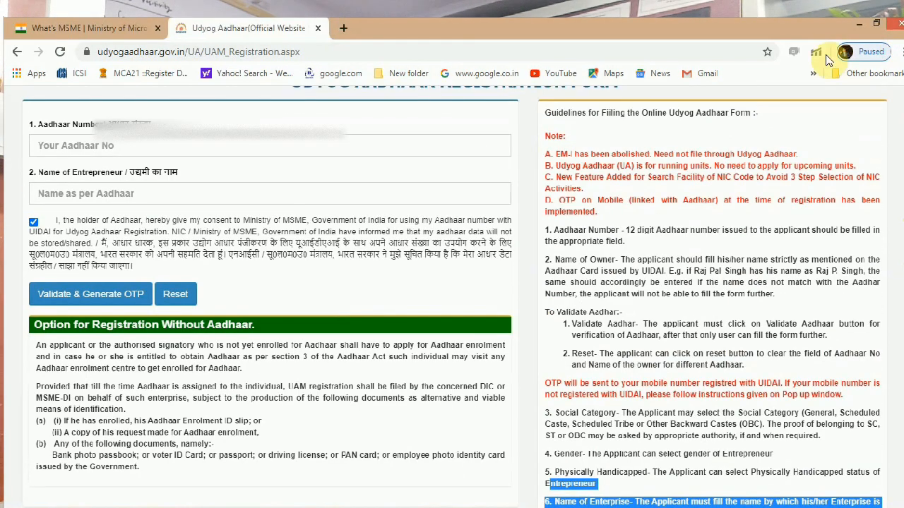
pyautogui.click(797, 195)
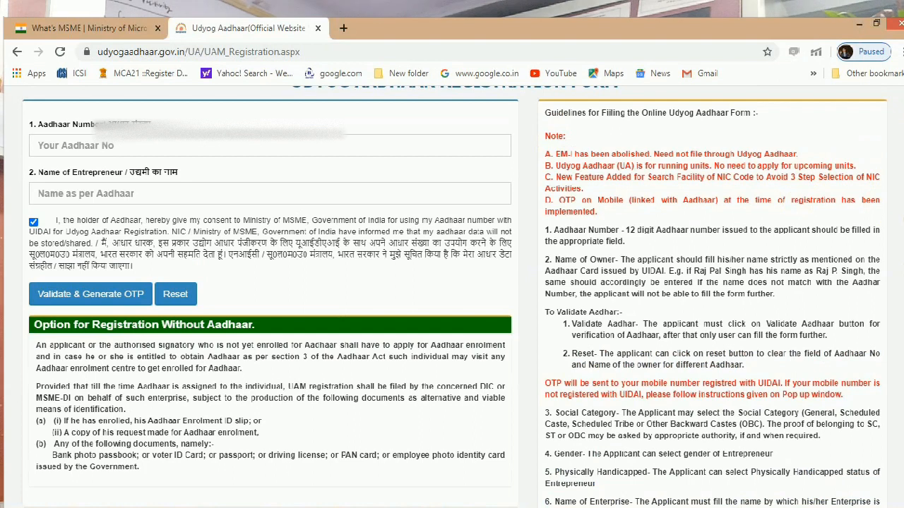
# Scroll through the filing guidelines and return to the Aadhaar Number field.
pyautogui.scroll(-6, 883, 325)
pyautogui.scroll(-5, 712, 297)
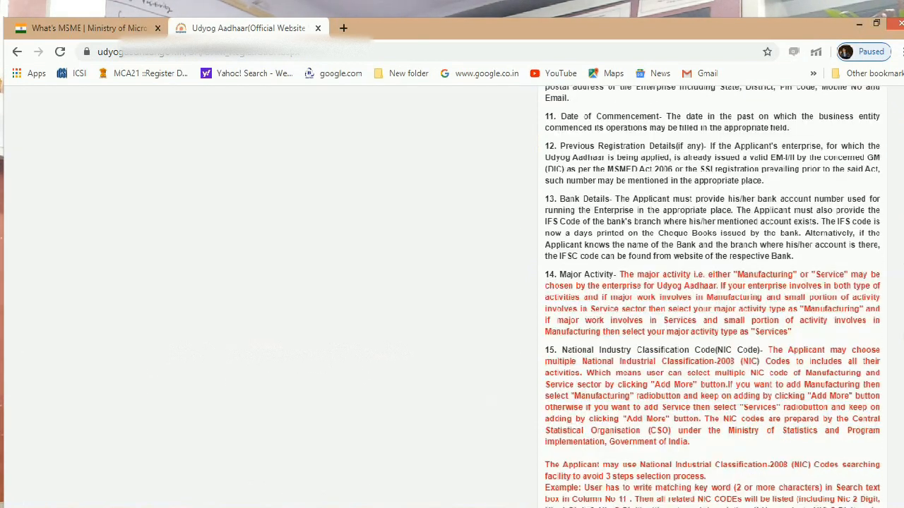
pyautogui.scroll(-2, 712, 296)
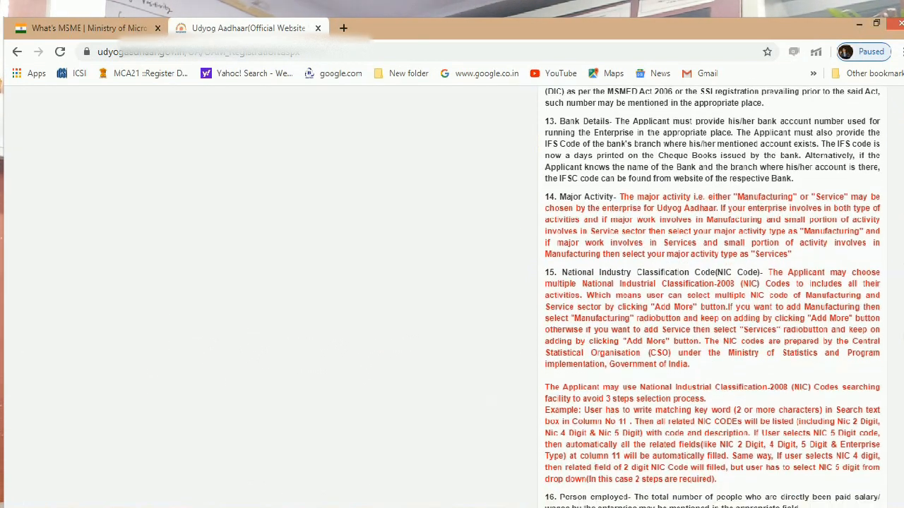
pyautogui.scroll(-4, 712, 296)
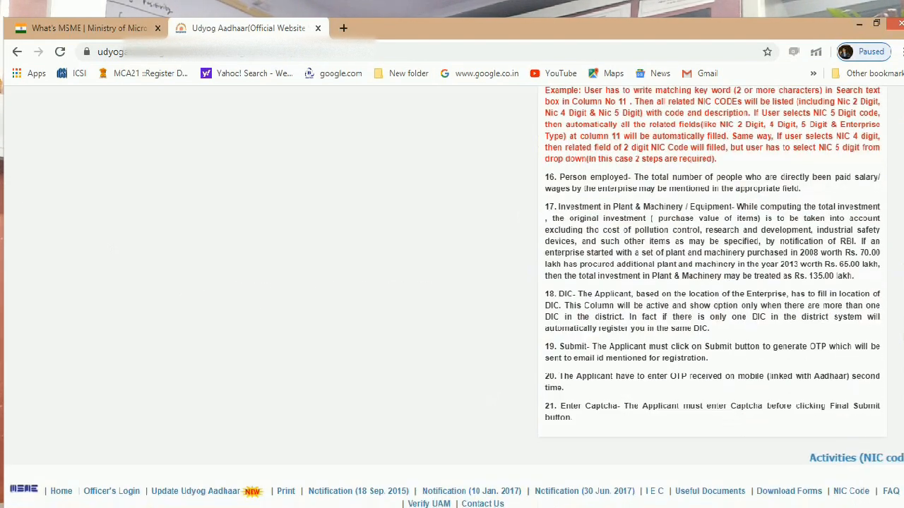
pyautogui.scroll(10, 711, 296)
pyautogui.scroll(10, 712, 297)
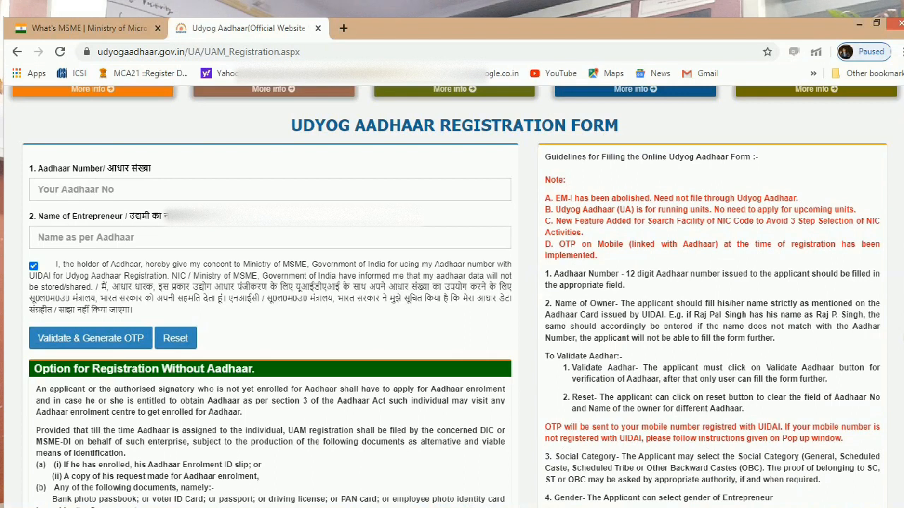
pyautogui.scroll(1, 712, 297)
pyautogui.scroll(-2, 712, 297)
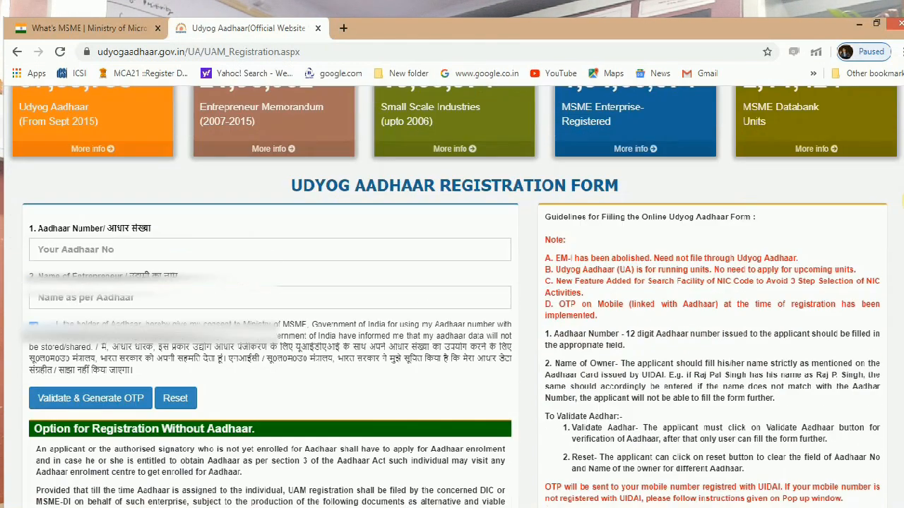
pyautogui.click(255, 252)
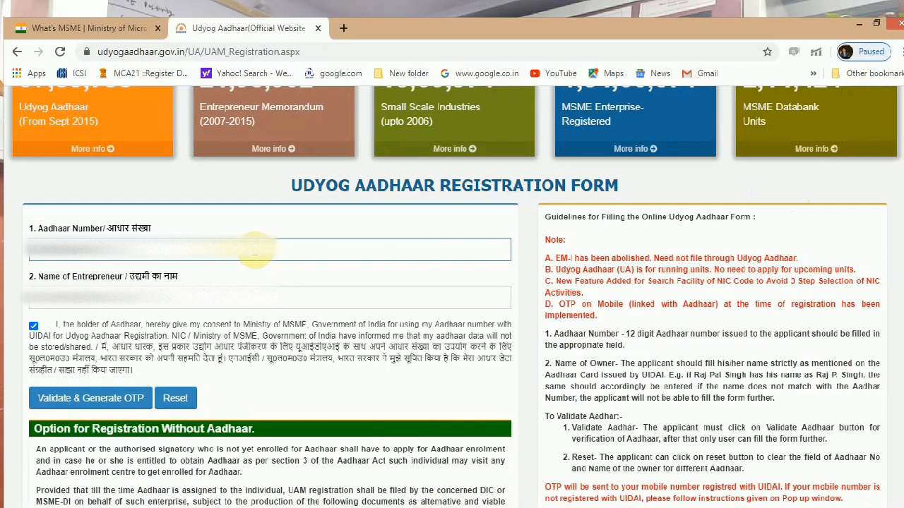
# Enter the entrepreneur's name as on Aadhaar and request an OTP via Validate & Generate OTP.
pyautogui.click(215, 297)
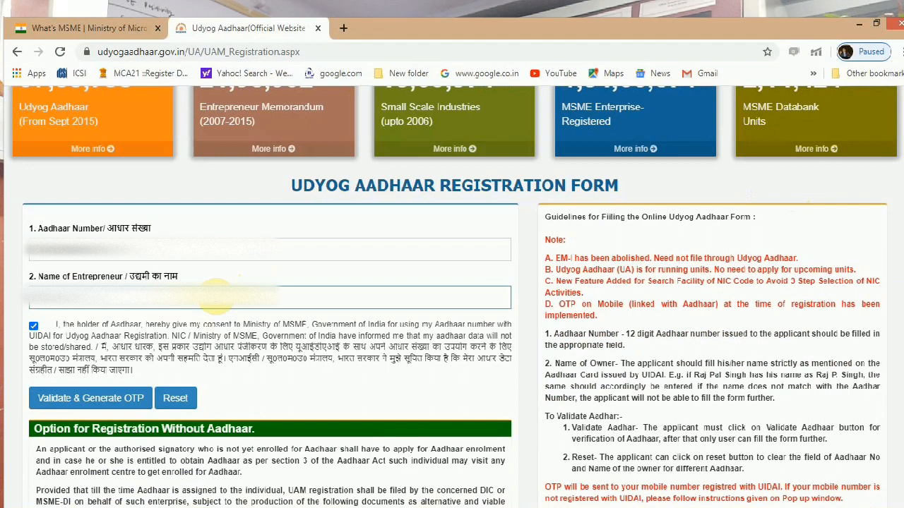
pyautogui.write('a')
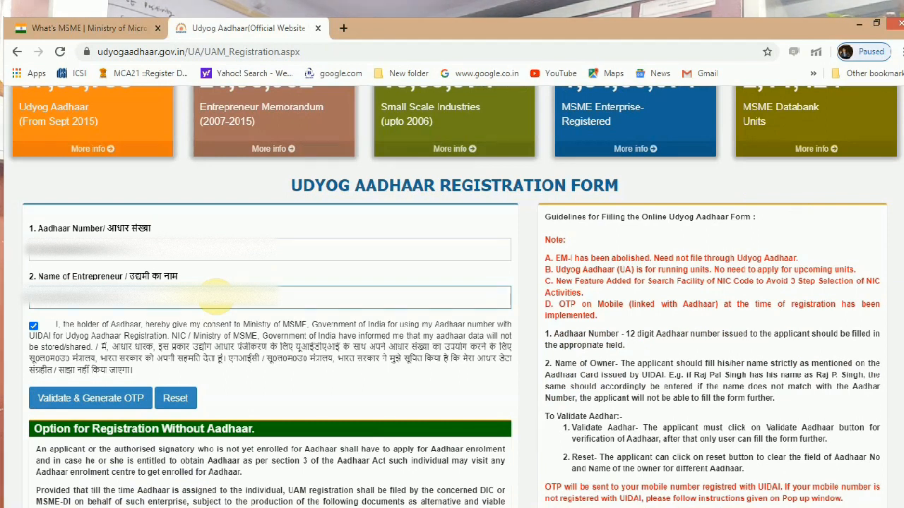
pyautogui.write('a')
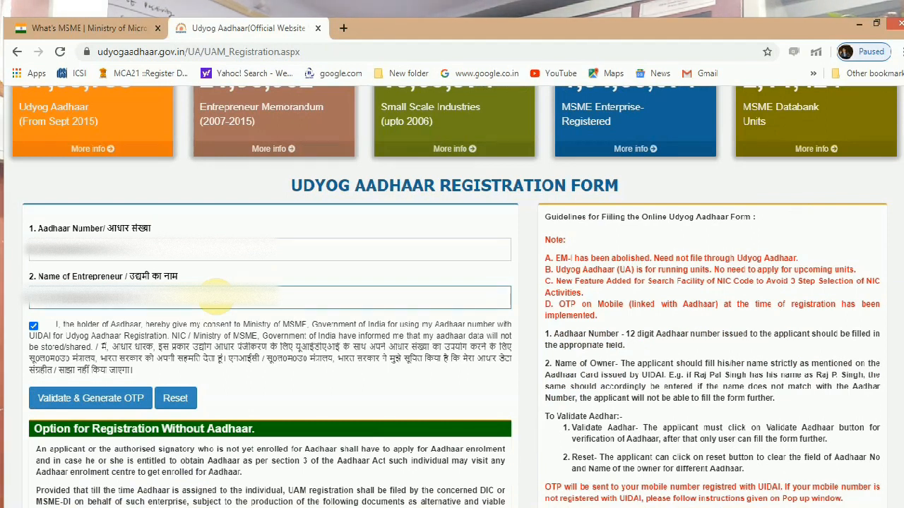
pyautogui.click(117, 397)
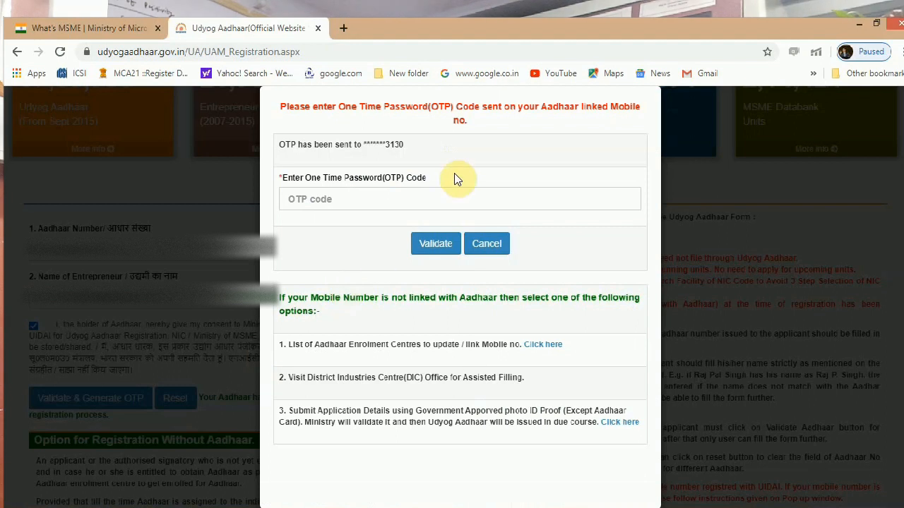
# Enter the received OTP code in the pop-up and validate the Aadhaar.
pyautogui.click(408, 192)
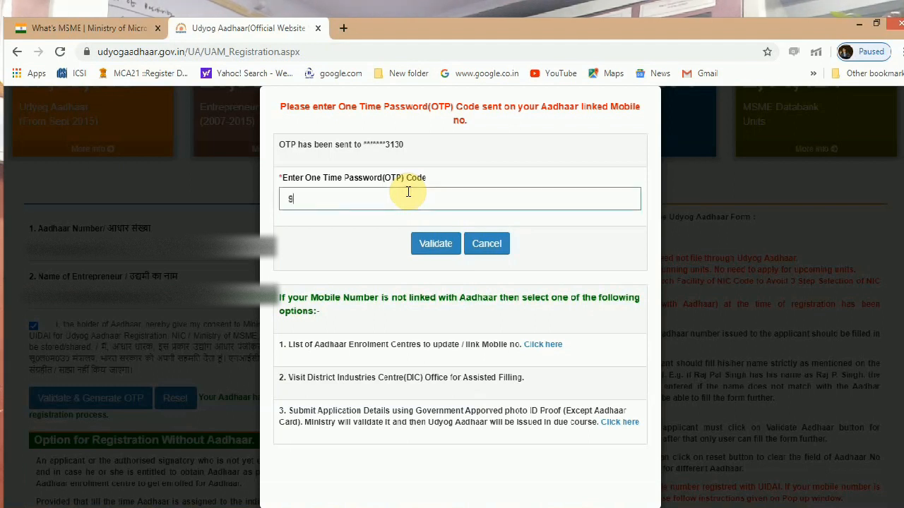
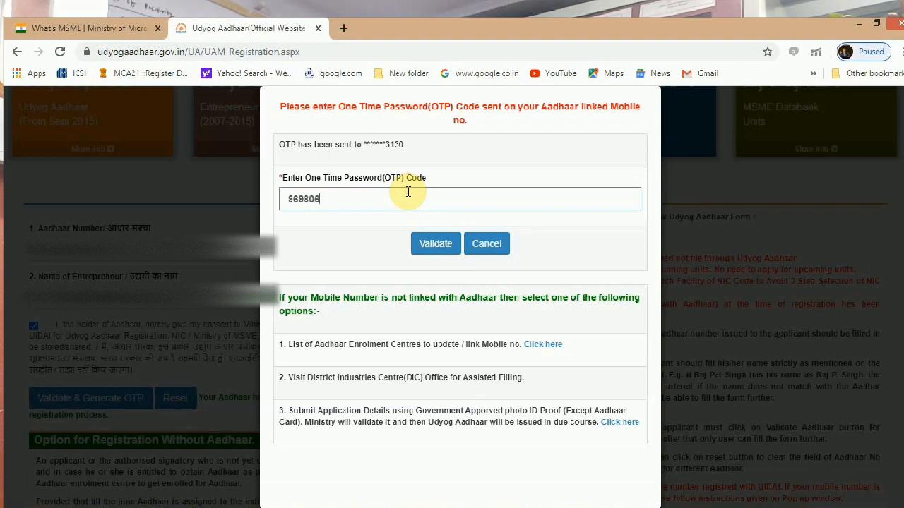
pyautogui.click(438, 249)
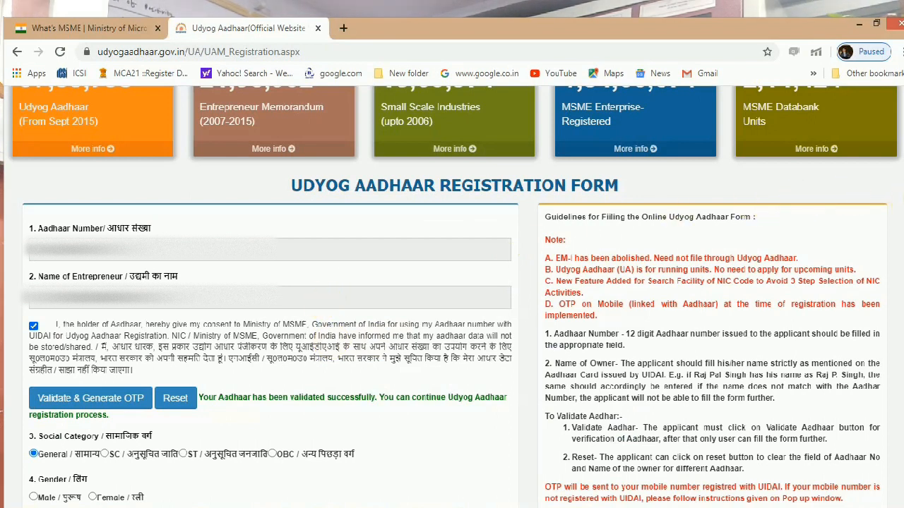
# Review the social category, gender and handicap questions, then name the enterprise ABC FOODS PRODUCER.
pyautogui.scroll(-3, 455, 296)
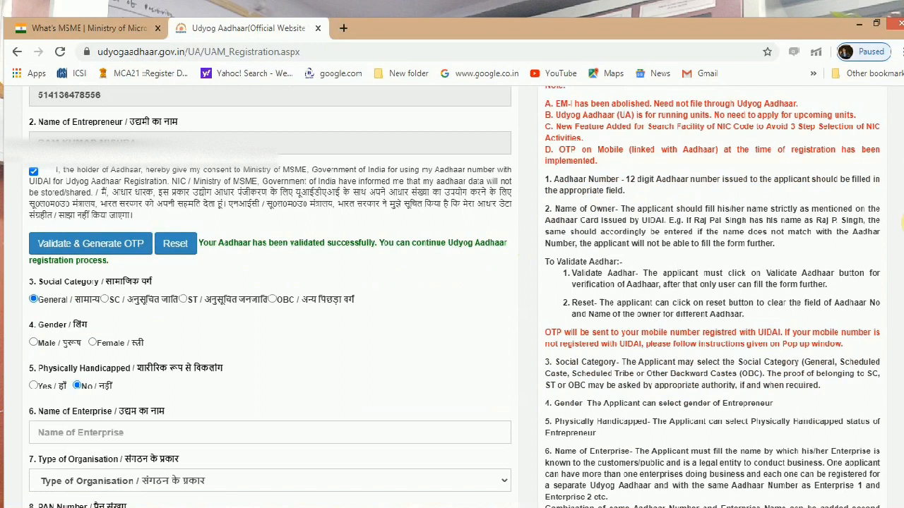
pyautogui.scroll(-1, 268, 297)
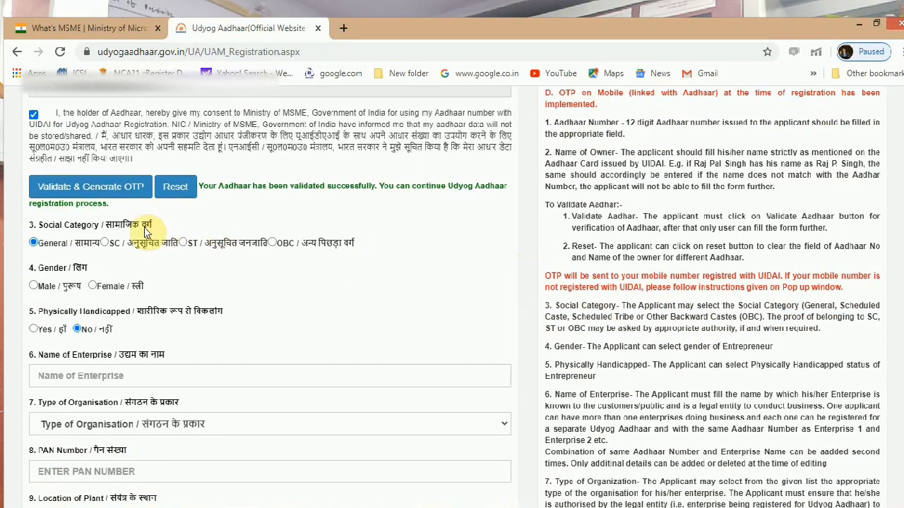
pyautogui.moveTo(158, 225); pyautogui.dragTo(54, 226)
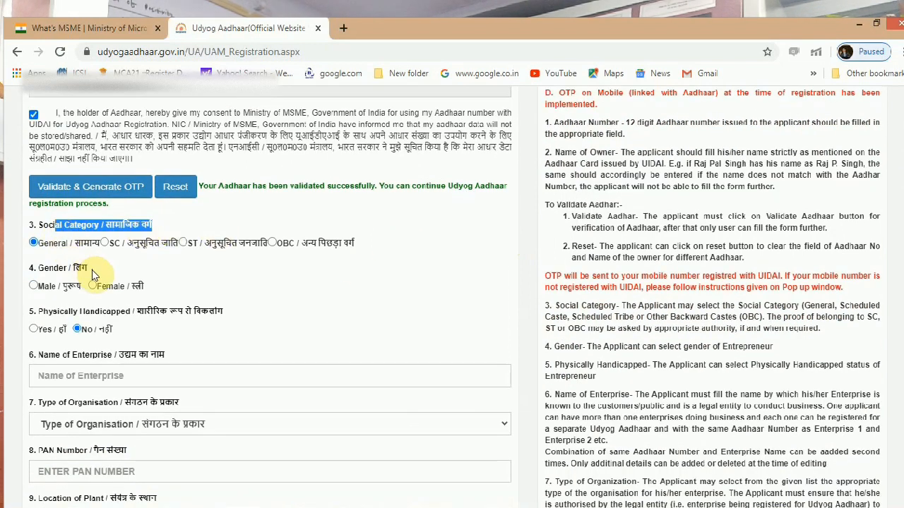
pyautogui.moveTo(92, 268); pyautogui.dragTo(57, 276)
pyautogui.moveTo(212, 311); pyautogui.dragTo(67, 321)
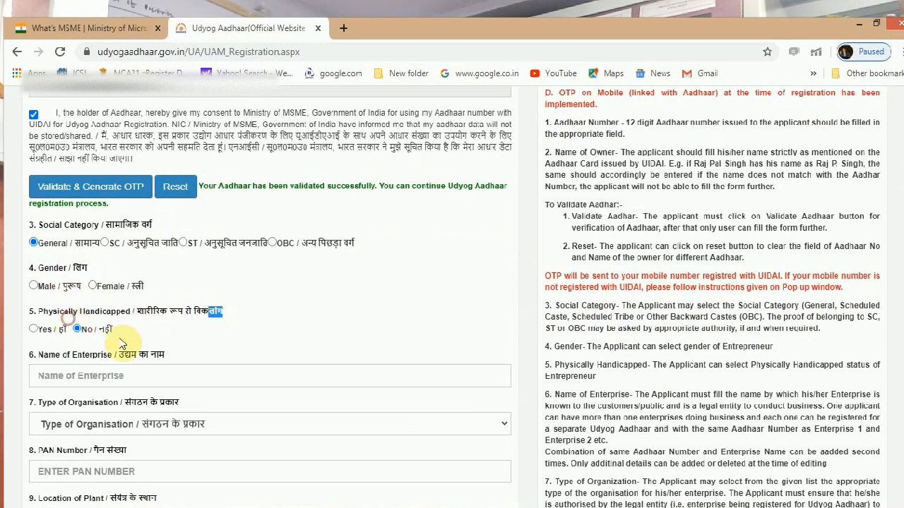
pyautogui.click(162, 370)
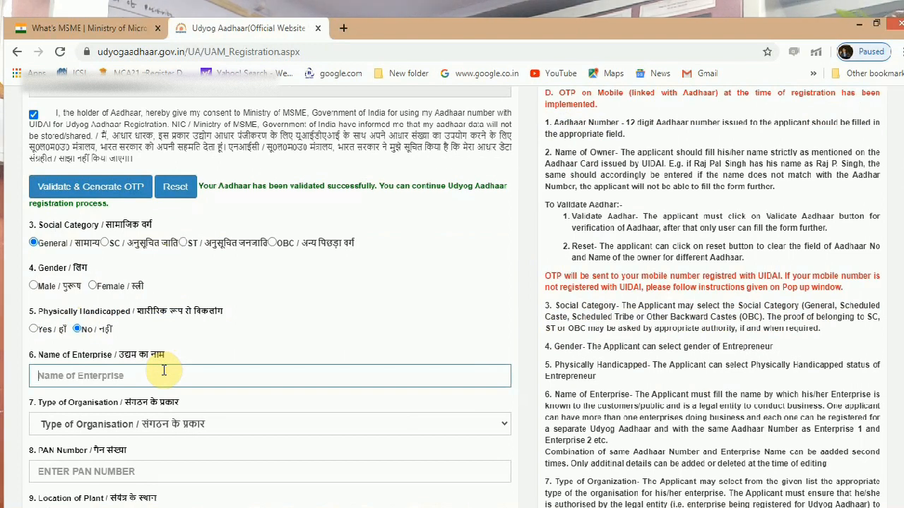
pyautogui.write('ABC FOODS')
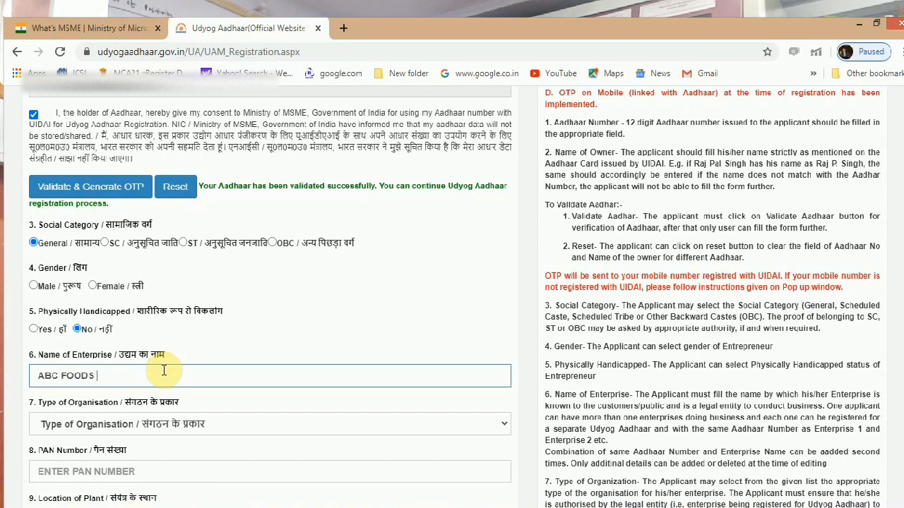
pyautogui.write('PRODUCER')
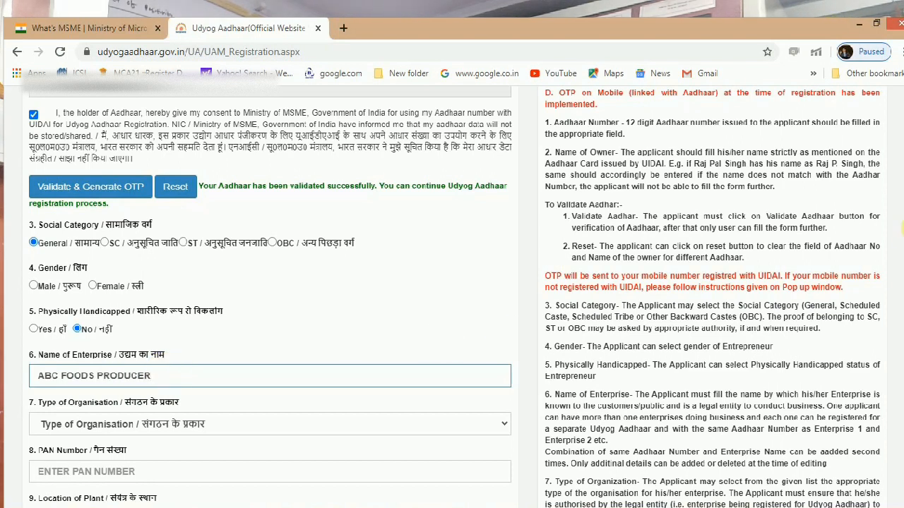
# Set the Type of Organisation to 1. Proprietary.
pyautogui.scroll(-3, 897, 226)
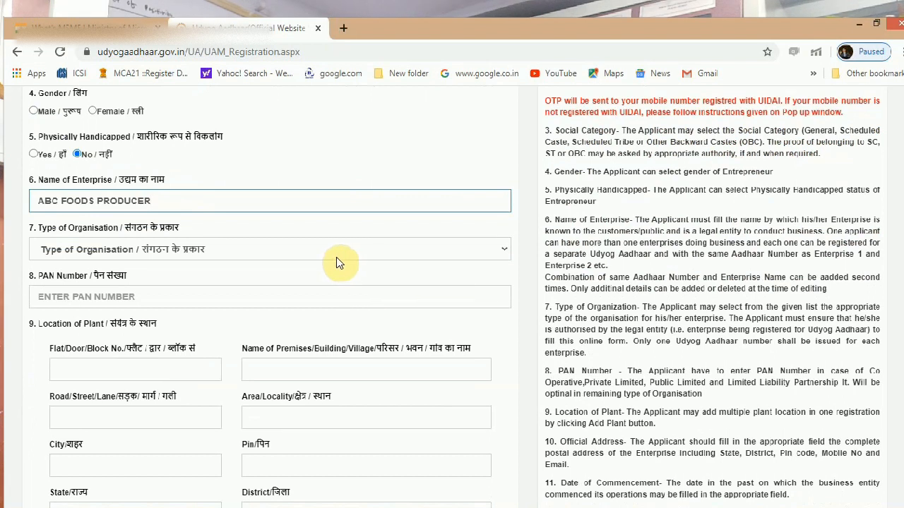
pyautogui.click(338, 259)
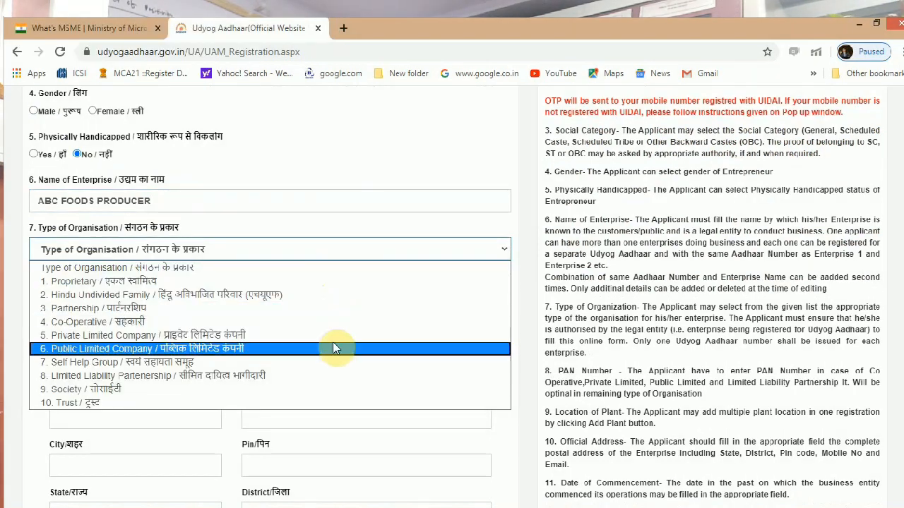
pyautogui.click(334, 402)
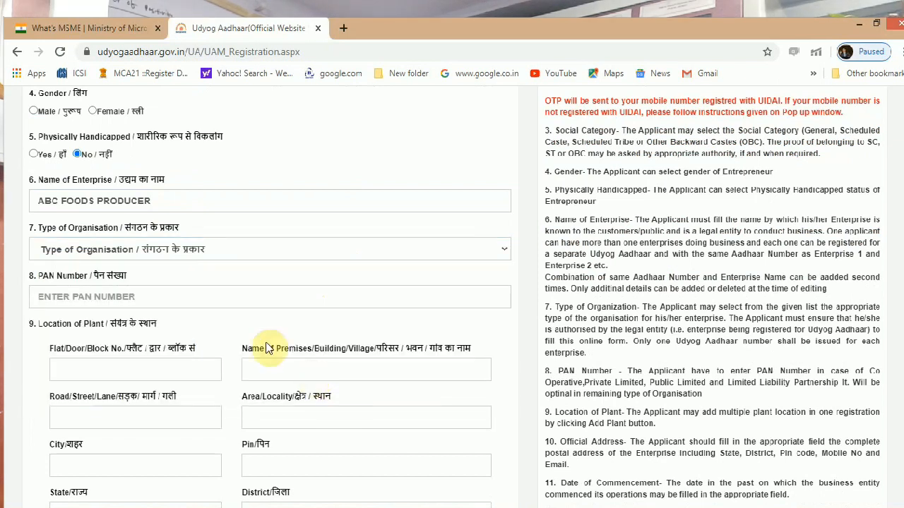
pyautogui.click(188, 303)
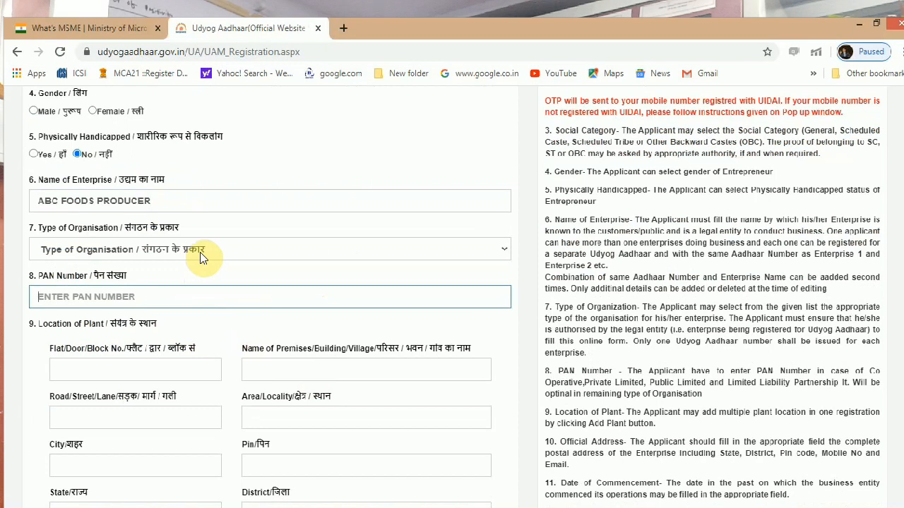
pyautogui.click(200, 256)
pyautogui.click(201, 282)
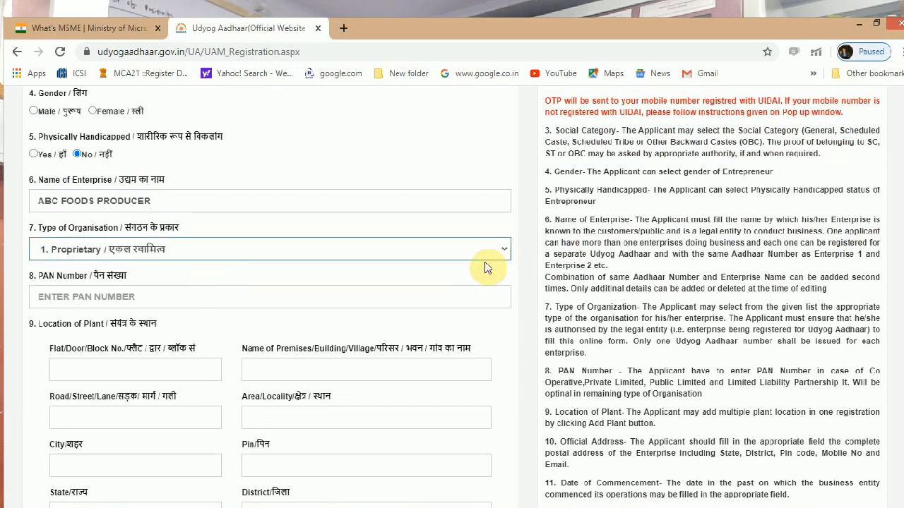
pyautogui.scroll(-1, 897, 240)
pyautogui.scroll(-1, 901, 261)
# Point out the PAN Number, Location of Plant and Official Address sections.
pyautogui.click(222, 138)
pyautogui.moveTo(147, 115); pyautogui.dragTo(91, 122)
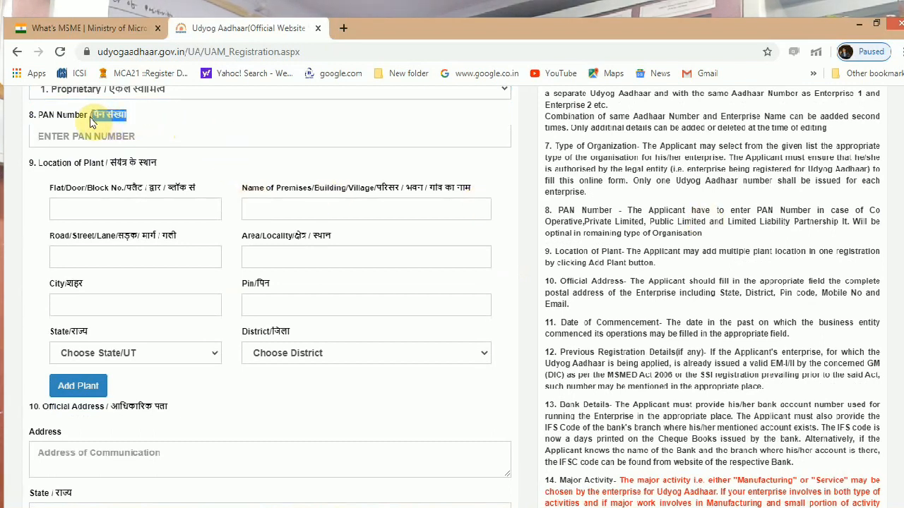
pyautogui.moveTo(161, 166); pyautogui.dragTo(60, 173)
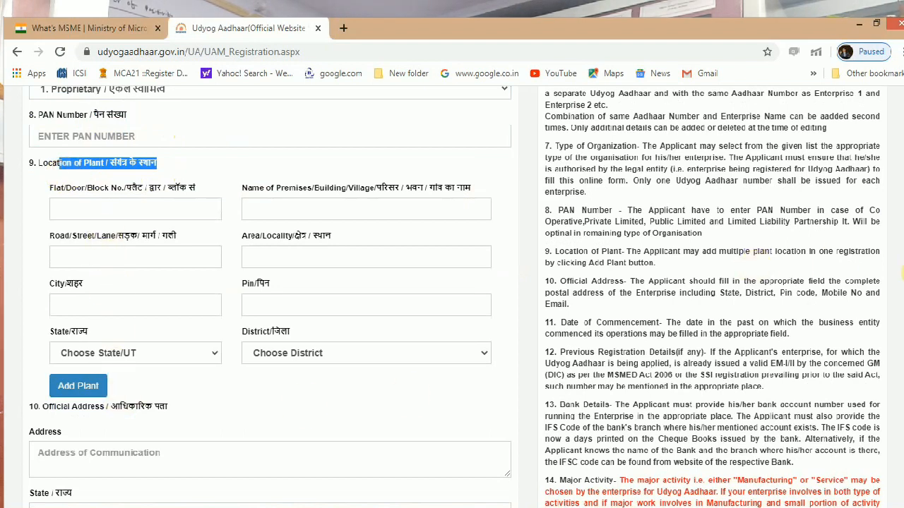
pyautogui.scroll(-2, 452, 296)
pyautogui.moveTo(169, 252); pyautogui.dragTo(47, 253)
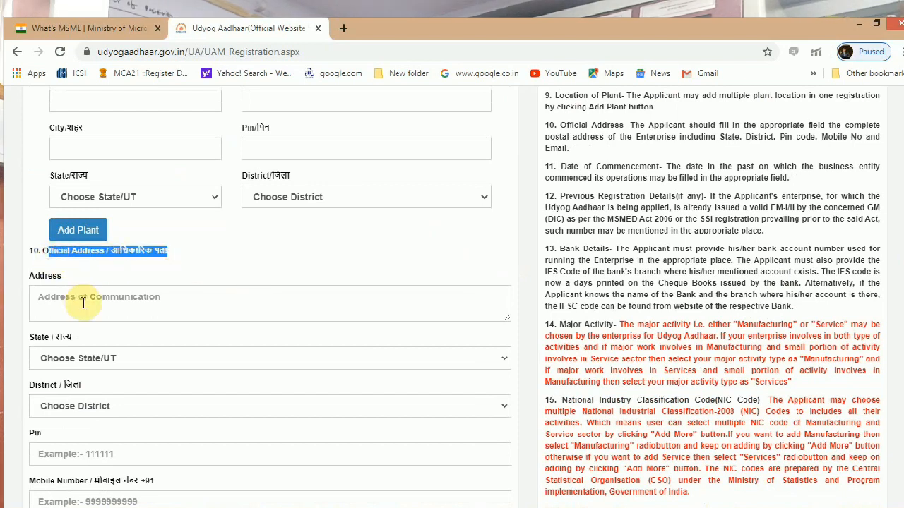
# Choose DELHI as the official address state; the district list stays empty.
pyautogui.click(83, 303)
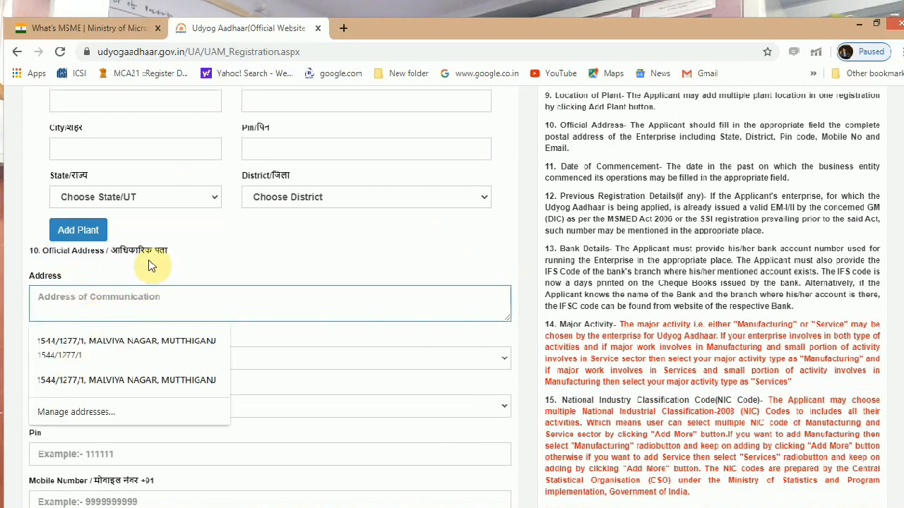
pyautogui.press('Escape')
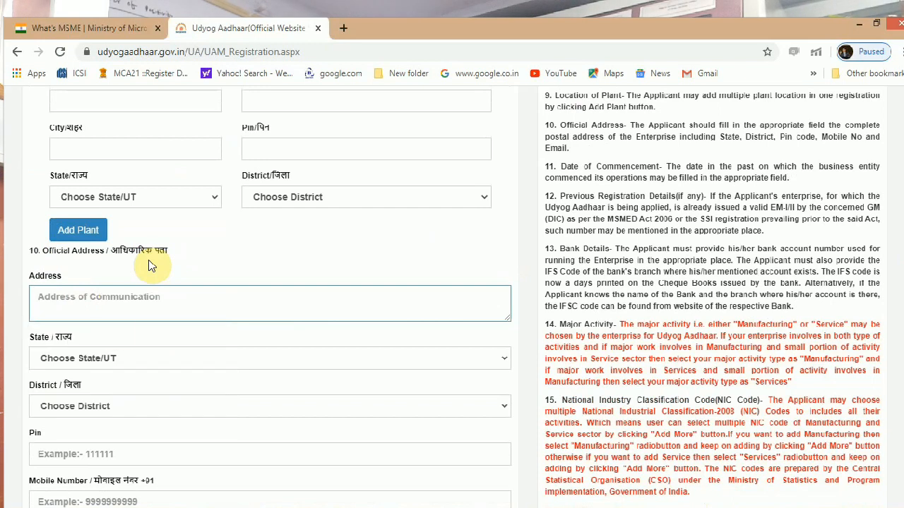
pyautogui.click(104, 370)
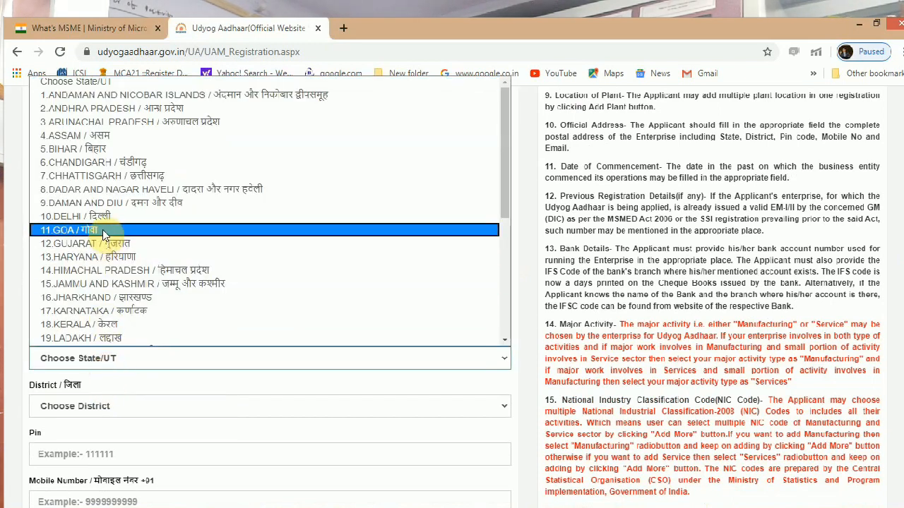
pyautogui.click(100, 218)
pyautogui.click(134, 405)
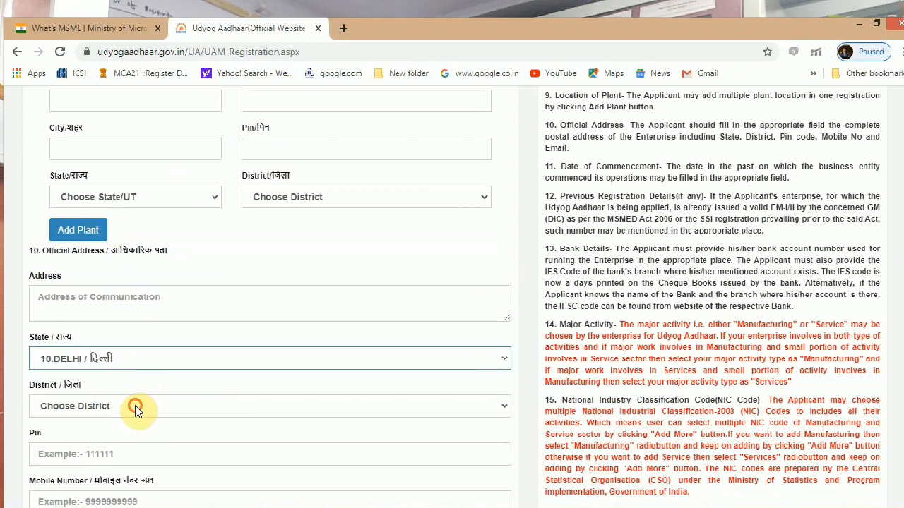
pyautogui.click(135, 420)
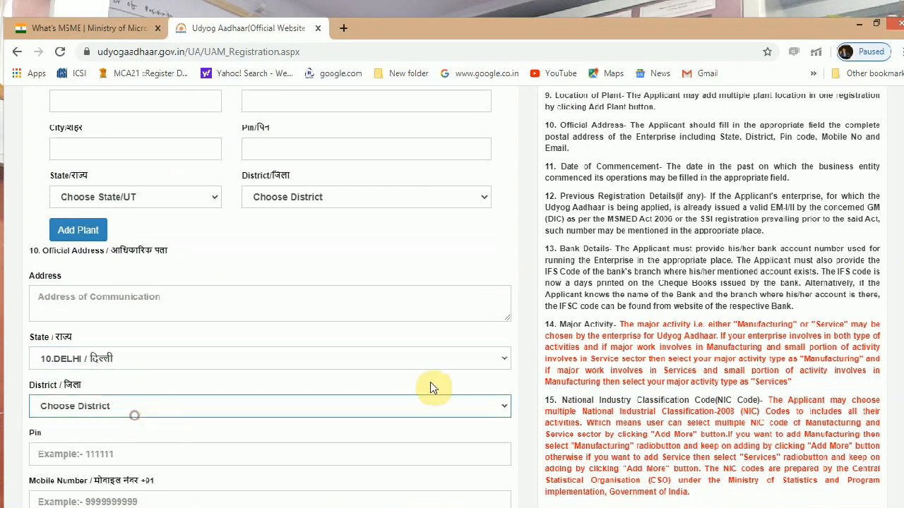
pyautogui.click(509, 416)
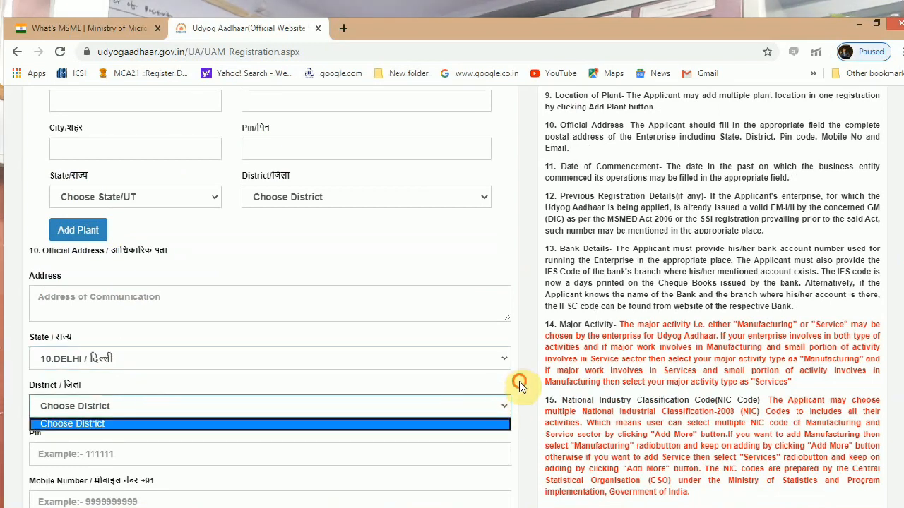
pyautogui.click(523, 385)
# Keep 10.DELHI as state and select 4.NORTH as the official address district.
pyautogui.scroll(-2, 848, 269)
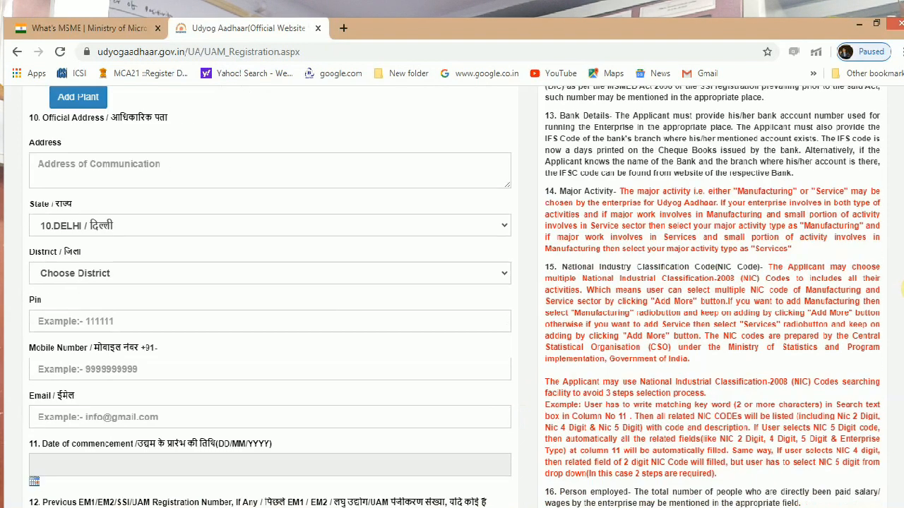
pyautogui.click(506, 226)
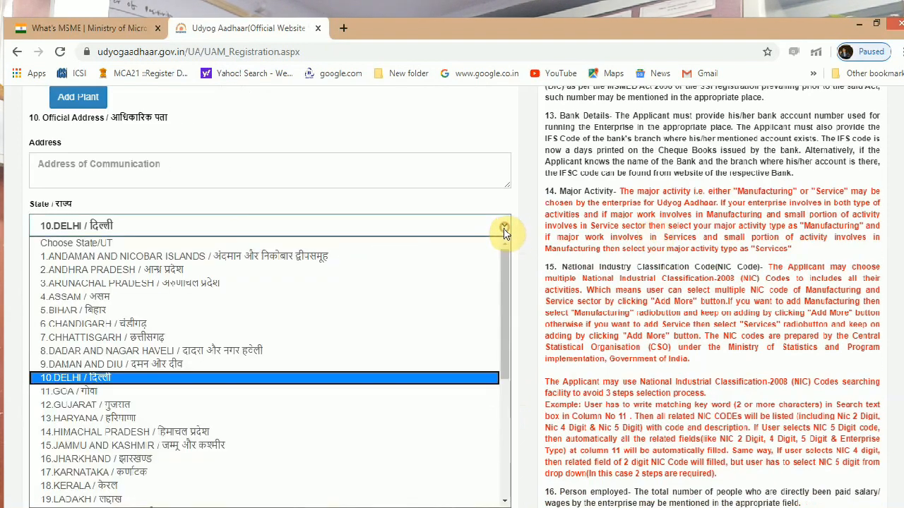
pyautogui.click(346, 383)
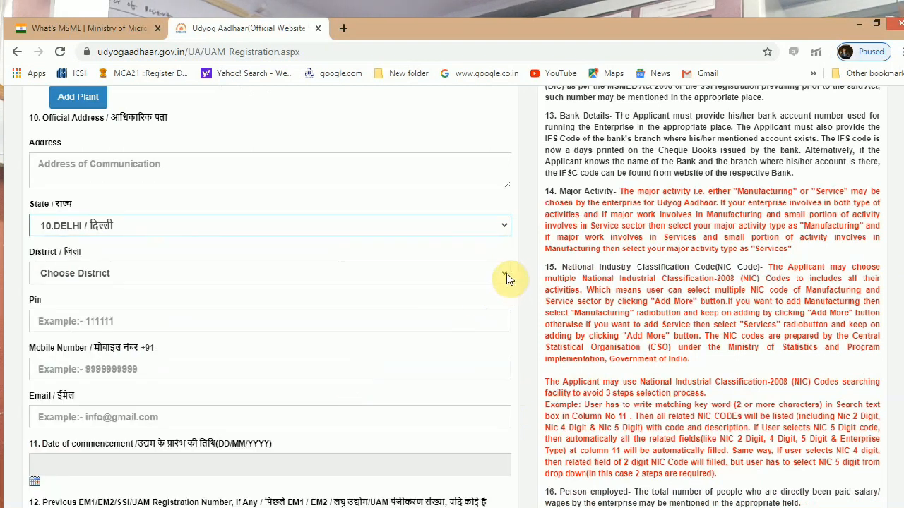
pyautogui.click(505, 274)
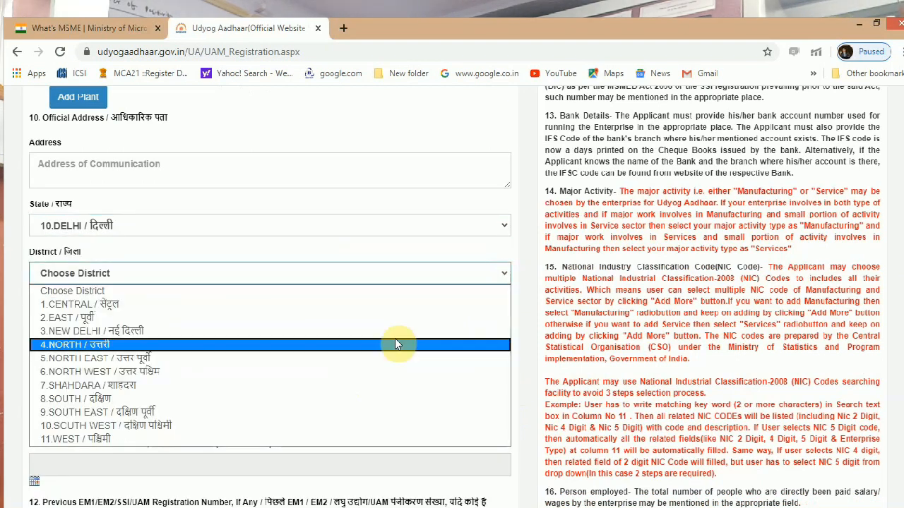
pyautogui.click(395, 339)
pyautogui.click(365, 322)
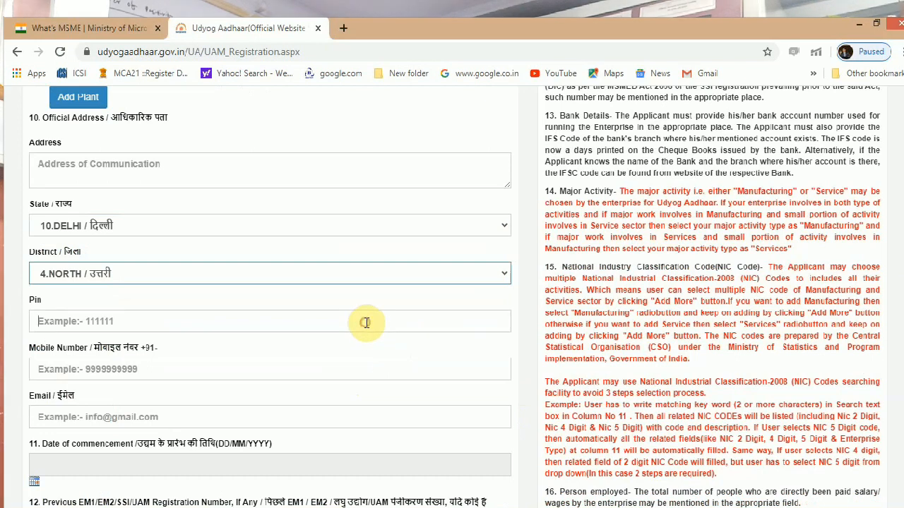
pyautogui.click(327, 398)
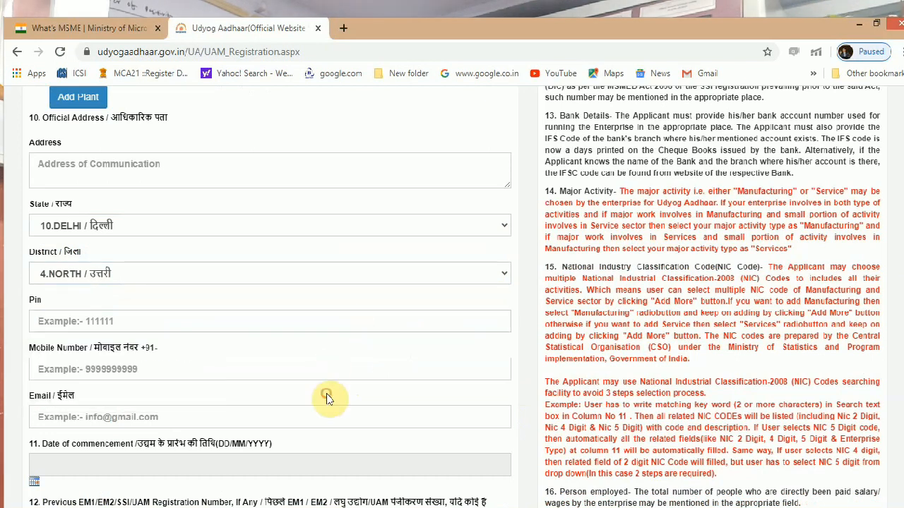
pyautogui.click(301, 421)
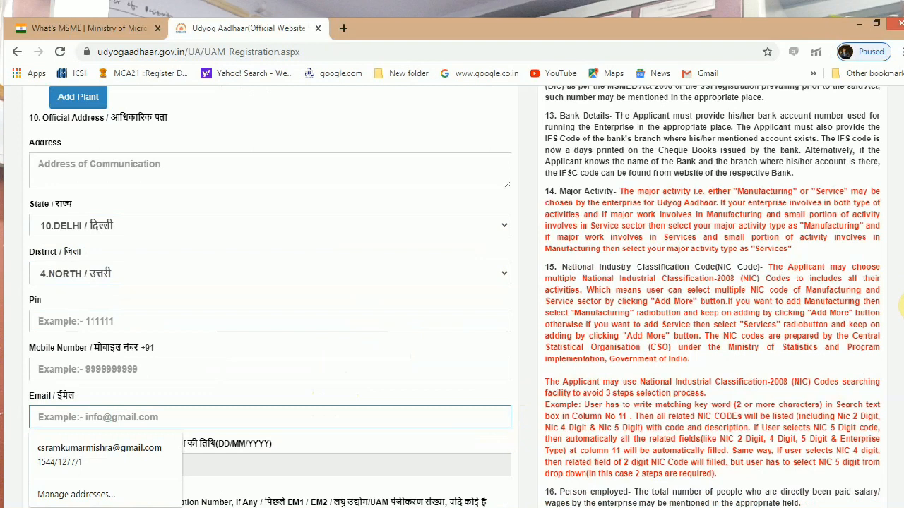
pyautogui.scroll(-2, 483, 384)
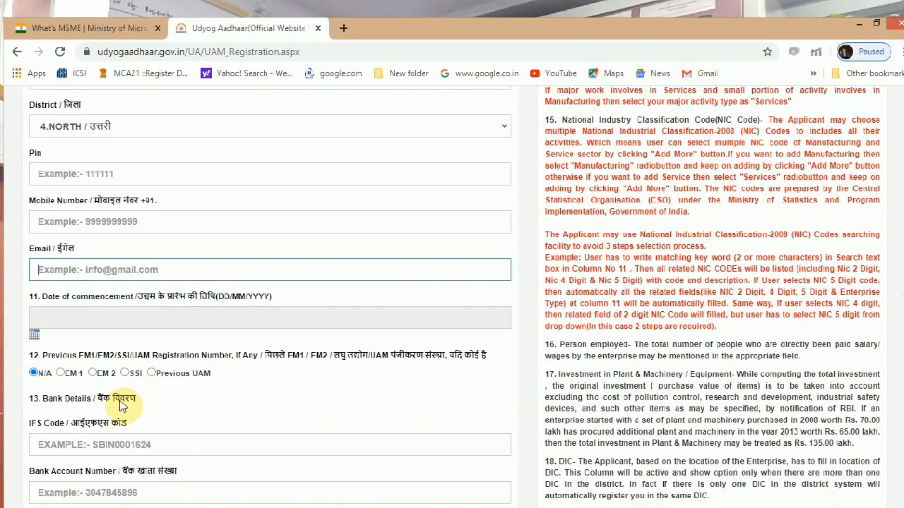
# Pick 4 May 2020 in the calendar as the date of commencement (04/05/2020).
pyautogui.click(34, 337)
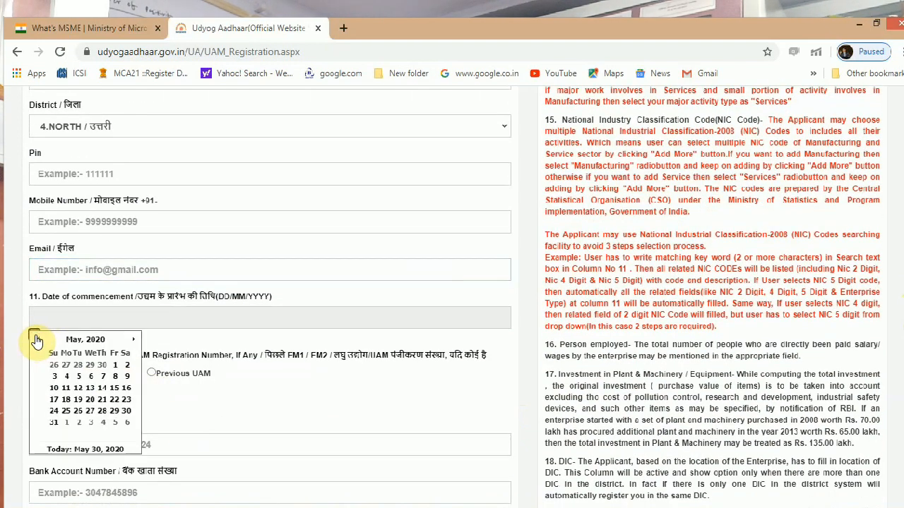
pyautogui.click(67, 377)
pyautogui.moveTo(133, 404); pyautogui.dragTo(79, 404)
pyautogui.moveTo(133, 425); pyautogui.dragTo(92, 426)
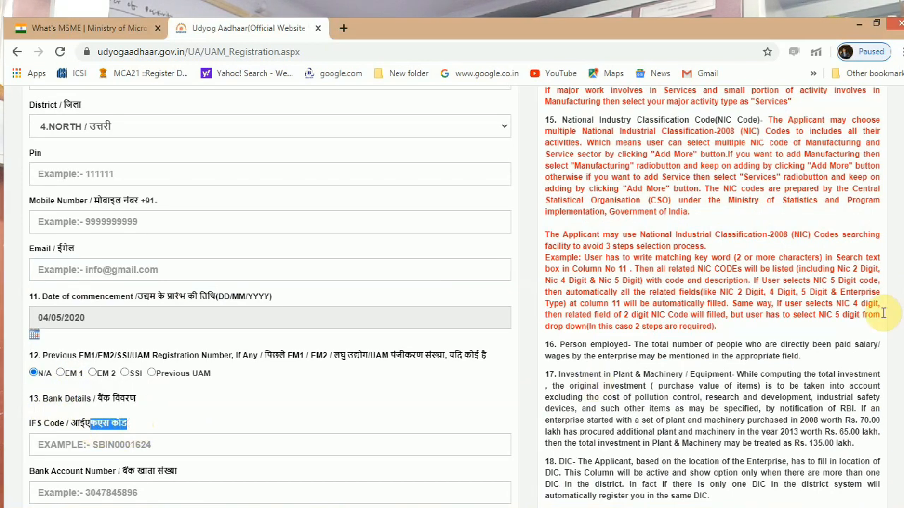
pyautogui.scroll(-3, 452, 297)
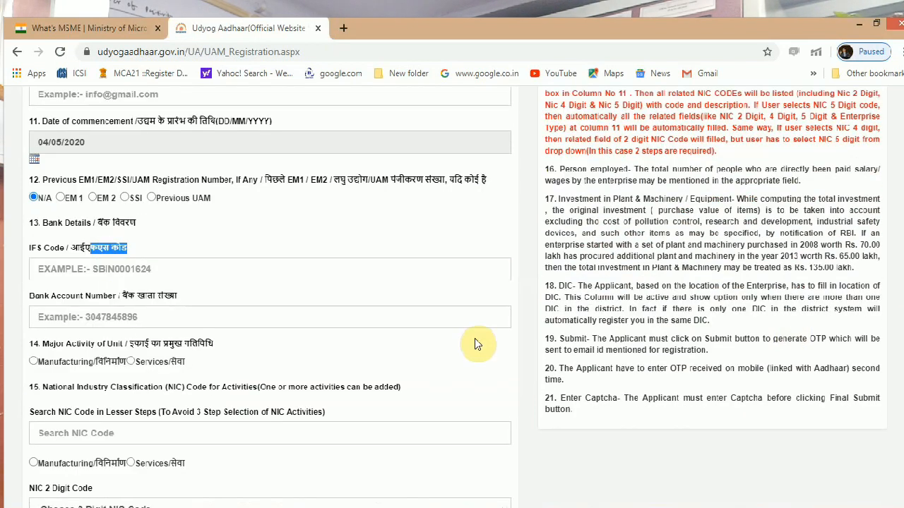
pyautogui.moveTo(208, 351); pyautogui.dragTo(39, 364)
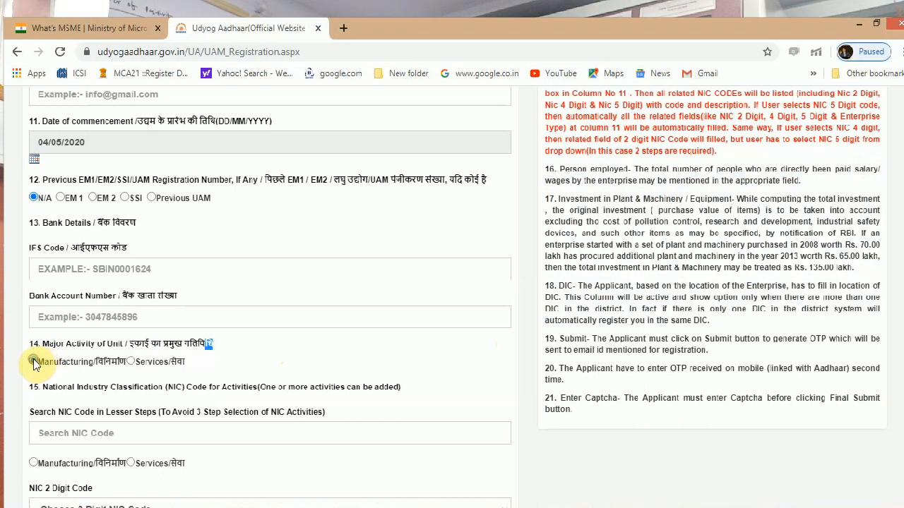
pyautogui.click(34, 361)
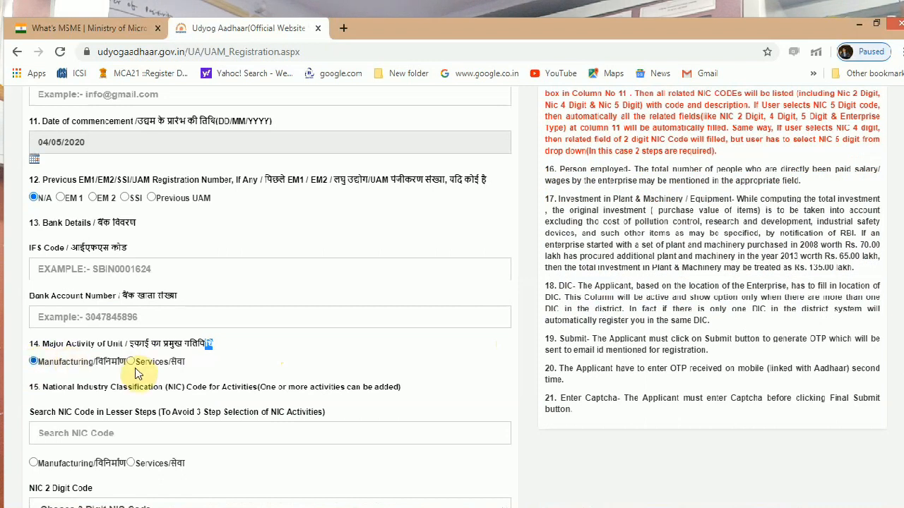
pyautogui.click(33, 361)
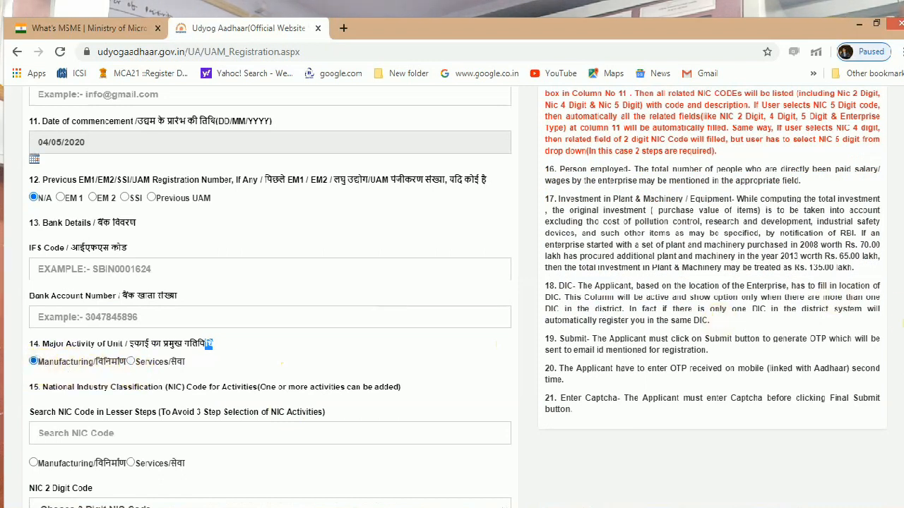
pyautogui.scroll(-2, 897, 343)
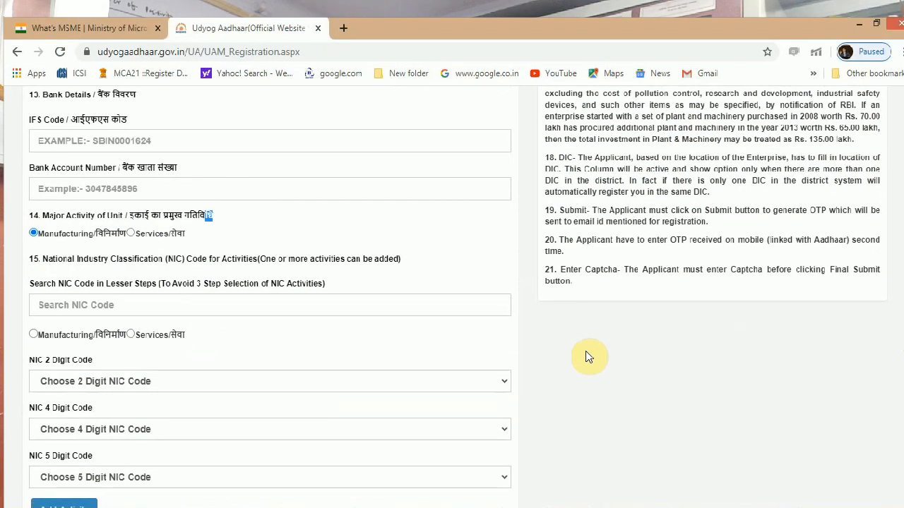
pyautogui.click(39, 340)
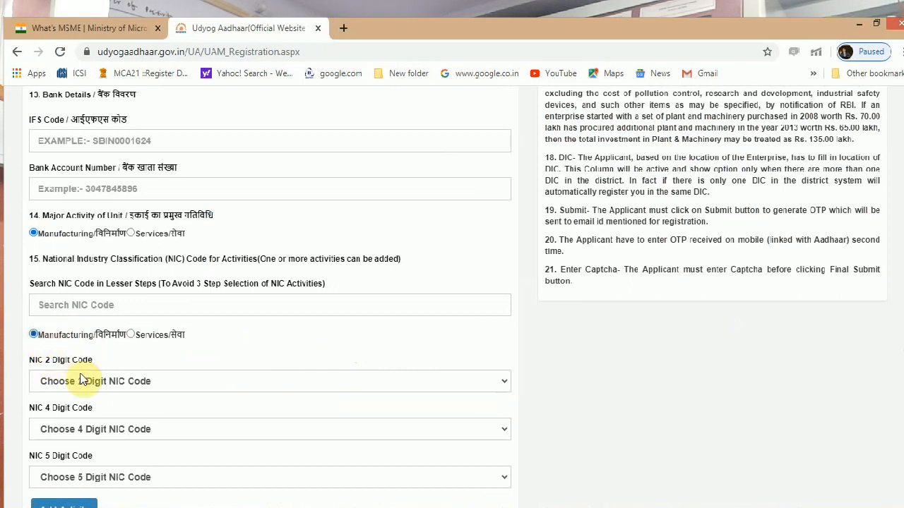
pyautogui.click(513, 381)
pyautogui.click(544, 369)
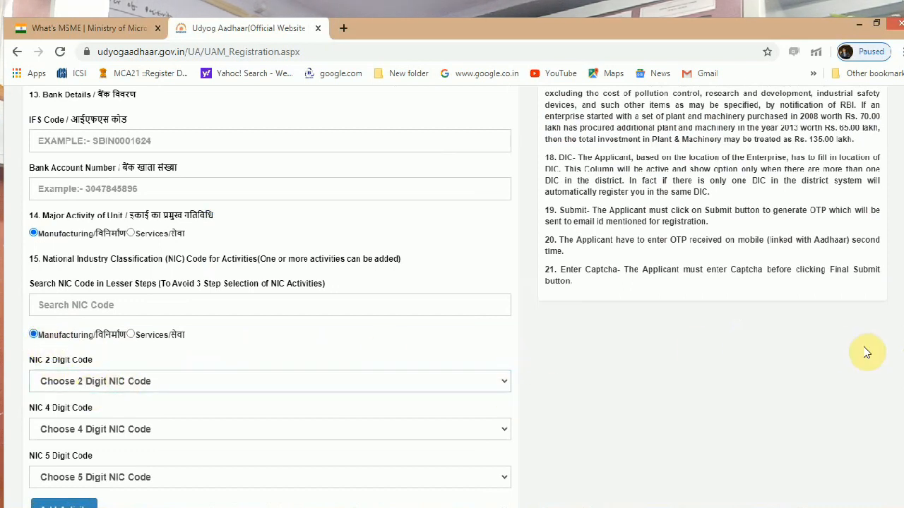
pyautogui.scroll(-1, 903, 372)
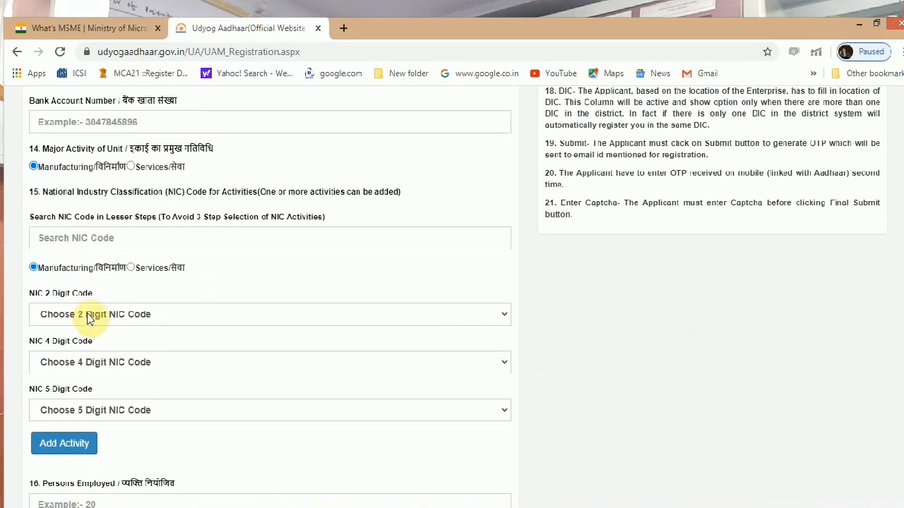
pyautogui.click(34, 267)
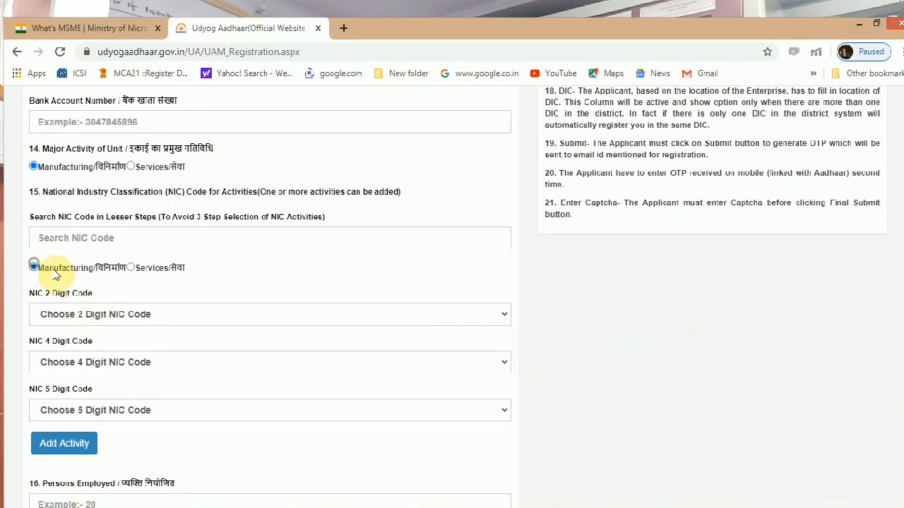
pyautogui.click(506, 313)
pyautogui.click(506, 314)
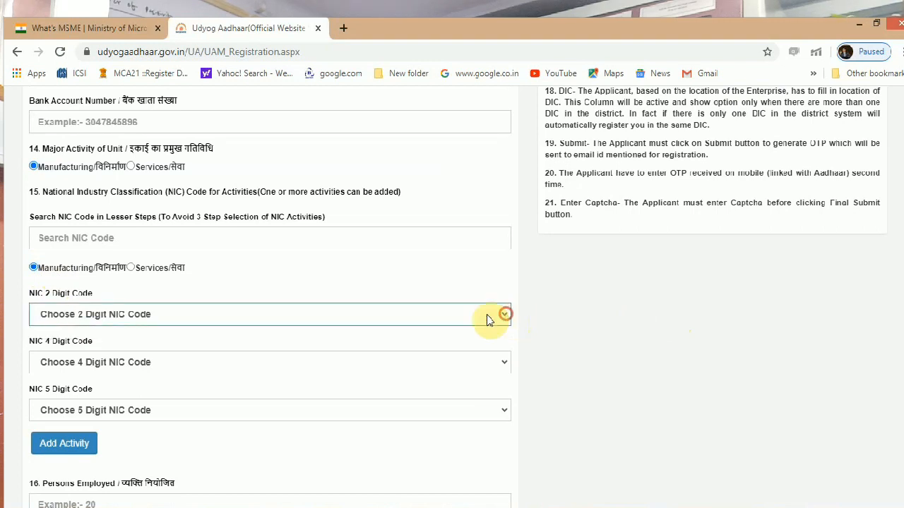
pyautogui.click(445, 311)
pyautogui.click(406, 290)
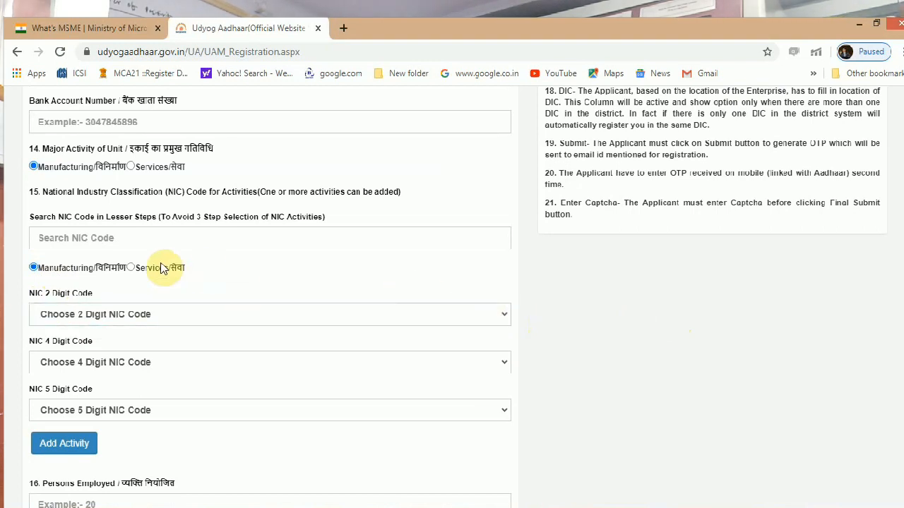
pyautogui.click(130, 272)
pyautogui.click(130, 313)
pyautogui.click(130, 313)
pyautogui.click(32, 268)
pyautogui.click(57, 316)
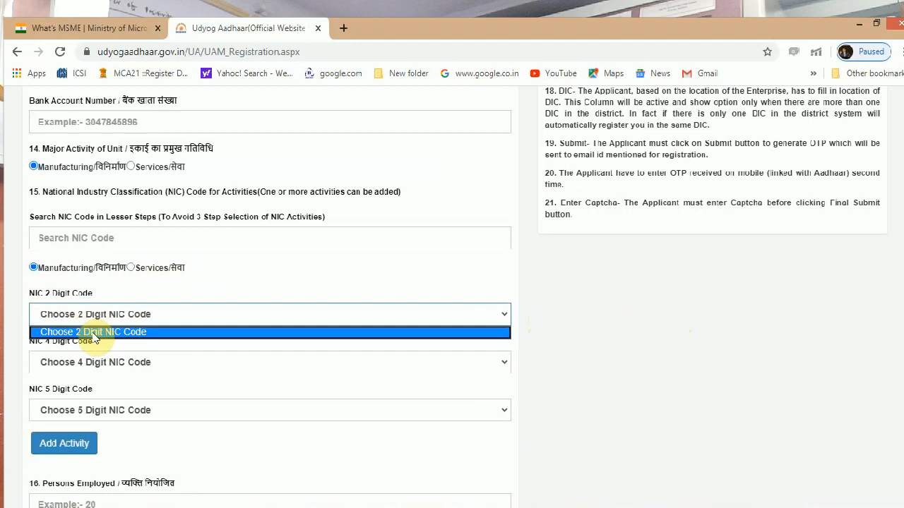
pyautogui.click(92, 362)
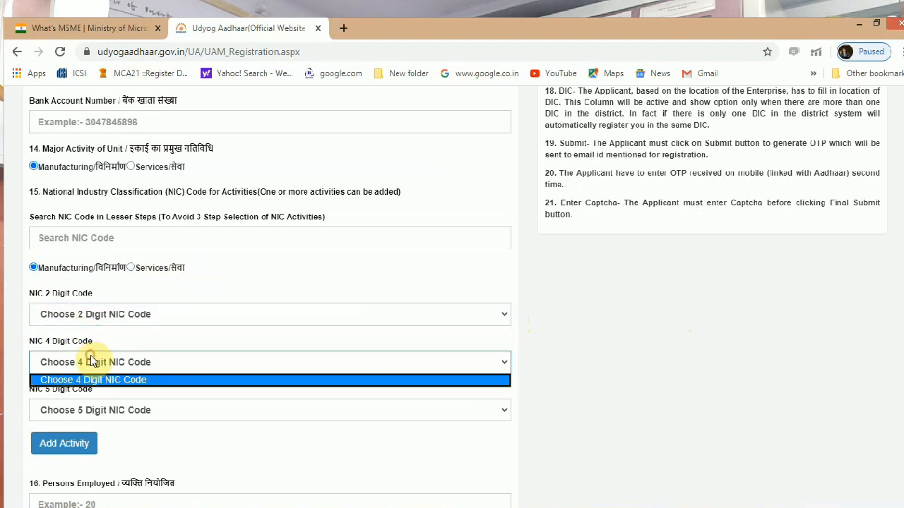
pyautogui.click(46, 269)
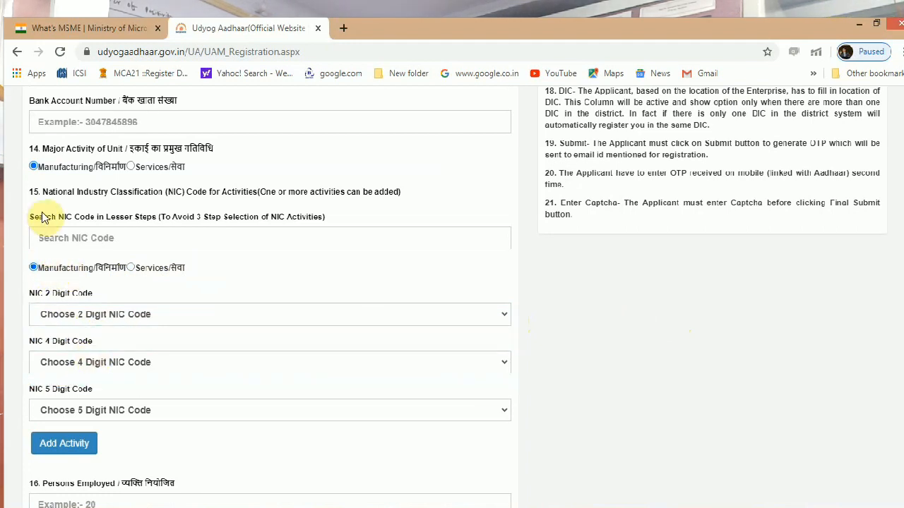
pyautogui.click(130, 167)
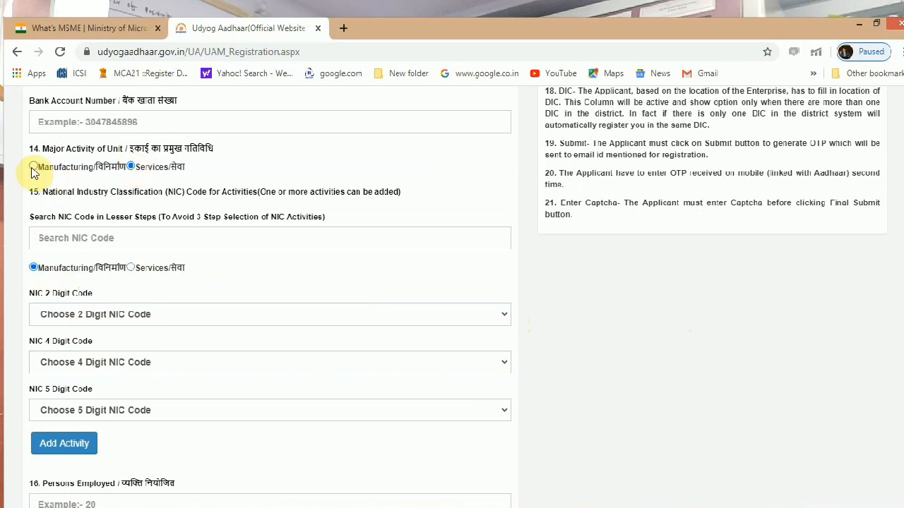
pyautogui.click(32, 168)
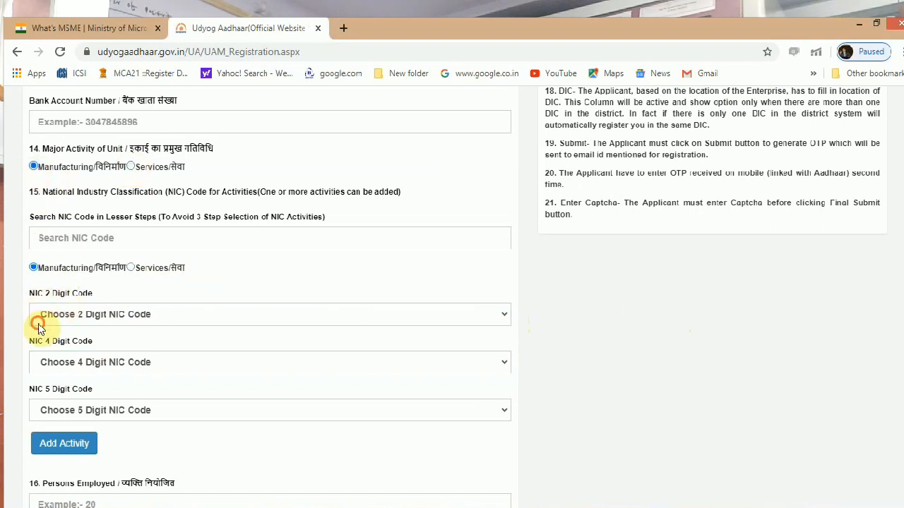
pyautogui.click(38, 324)
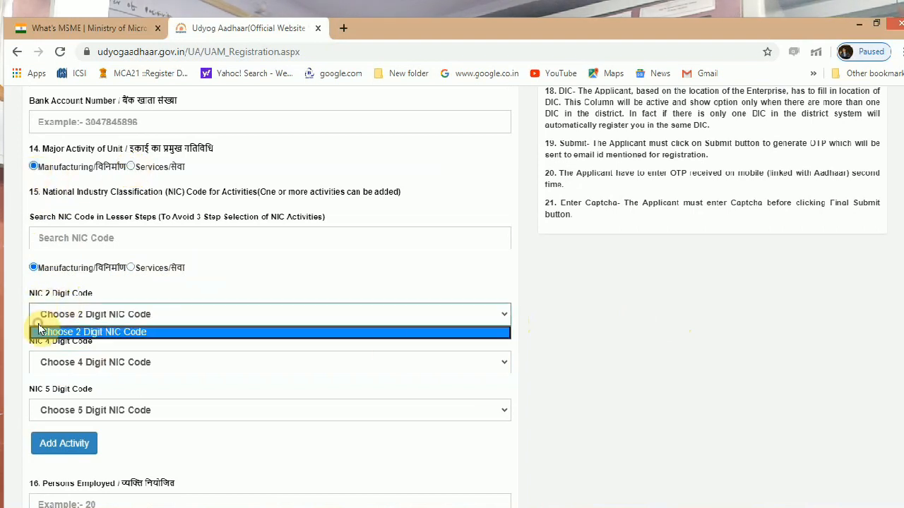
pyautogui.click(502, 319)
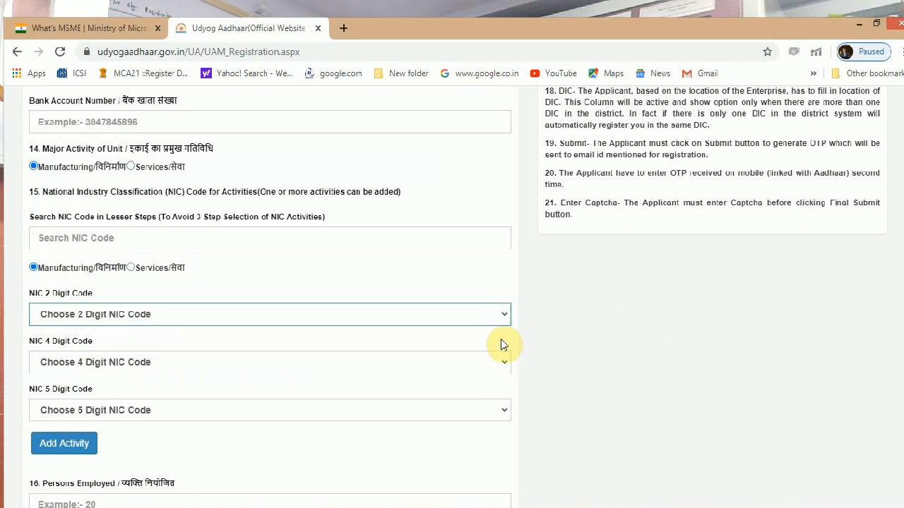
pyautogui.click(373, 362)
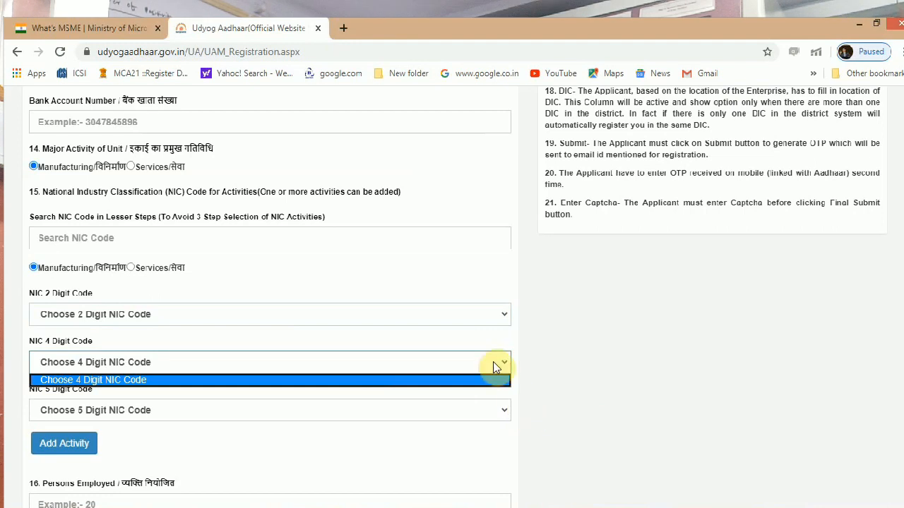
pyautogui.click(130, 268)
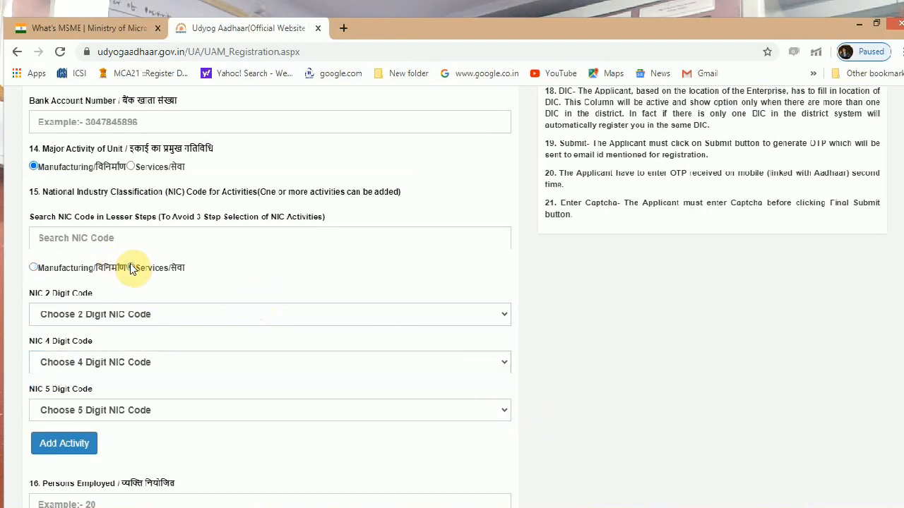
pyautogui.click(131, 314)
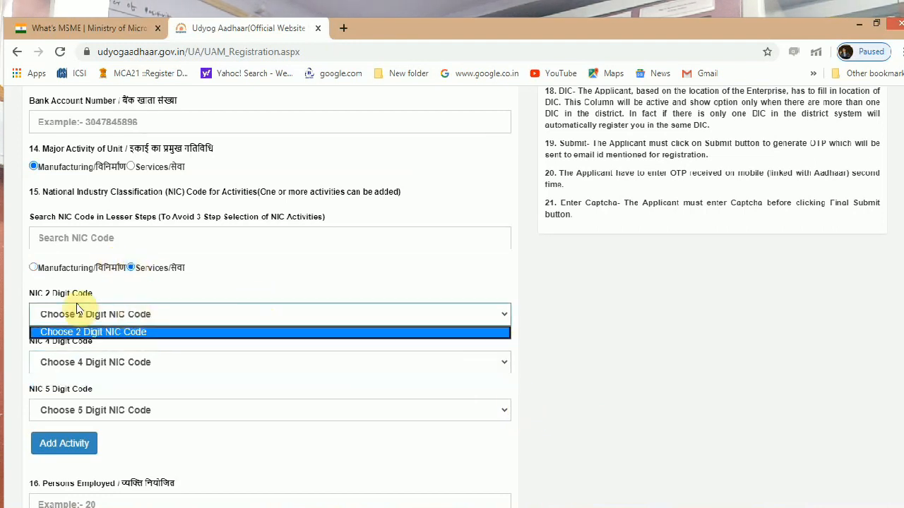
pyautogui.click(39, 277)
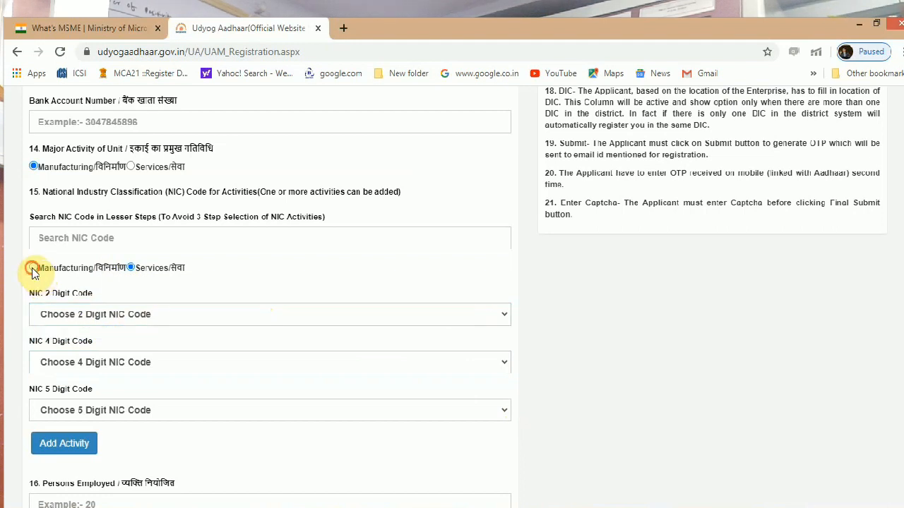
pyautogui.click(32, 270)
pyautogui.click(59, 318)
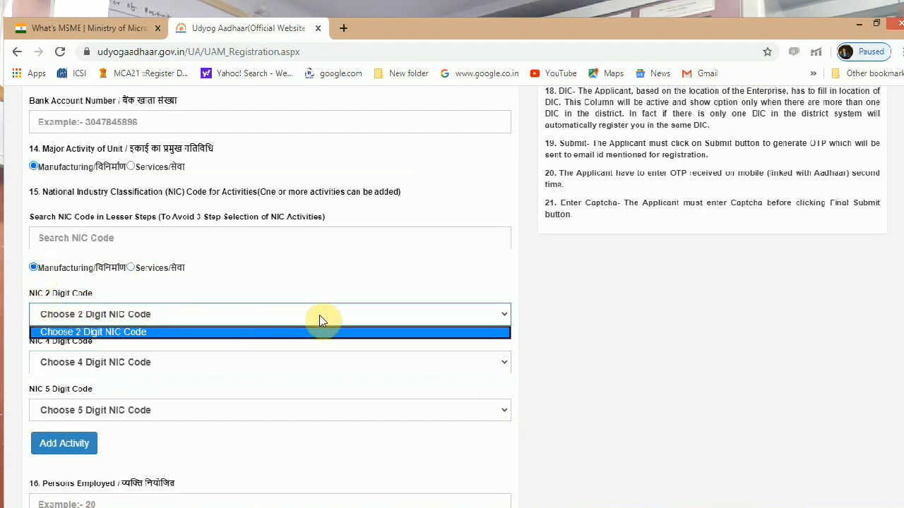
pyautogui.click(488, 316)
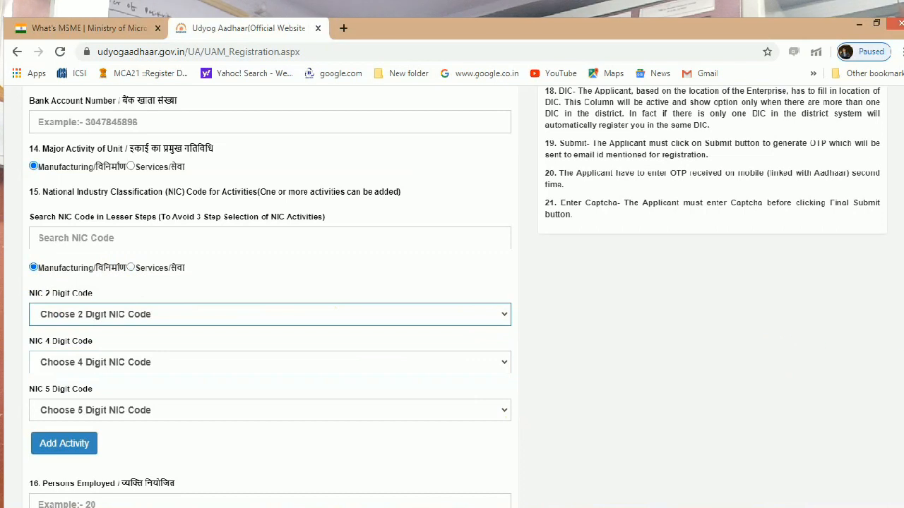
pyautogui.scroll(-3, 452, 297)
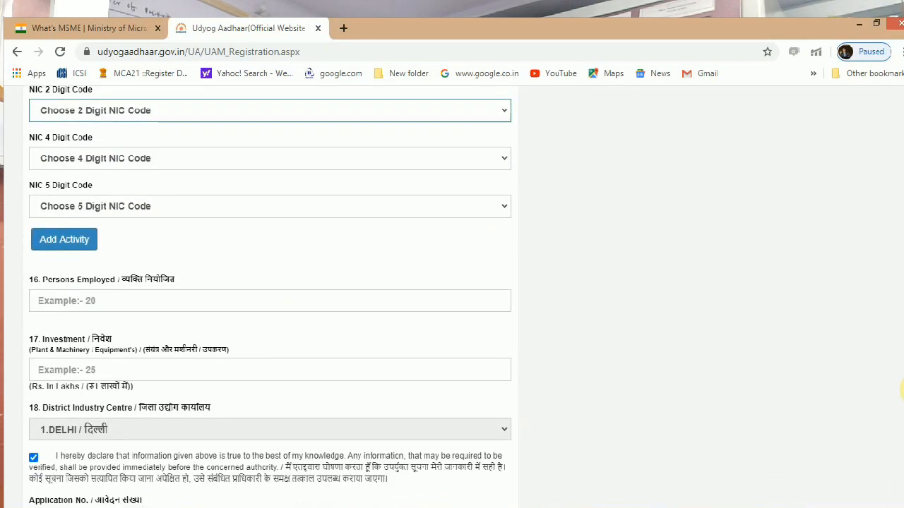
pyautogui.click(504, 159)
pyautogui.click(504, 212)
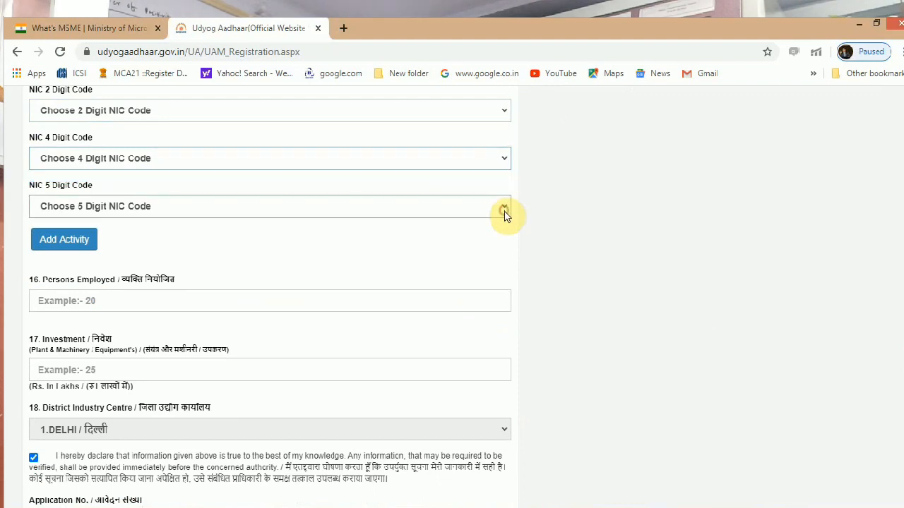
pyautogui.click(504, 212)
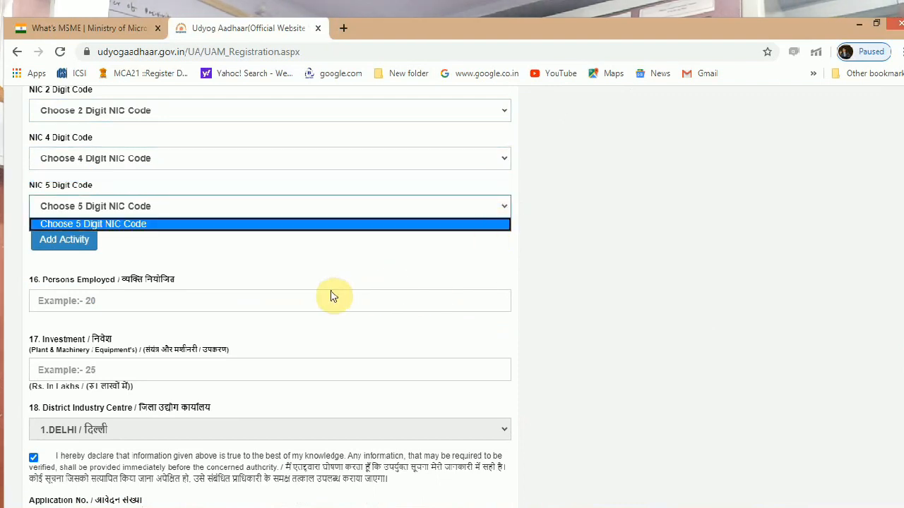
pyautogui.click(305, 298)
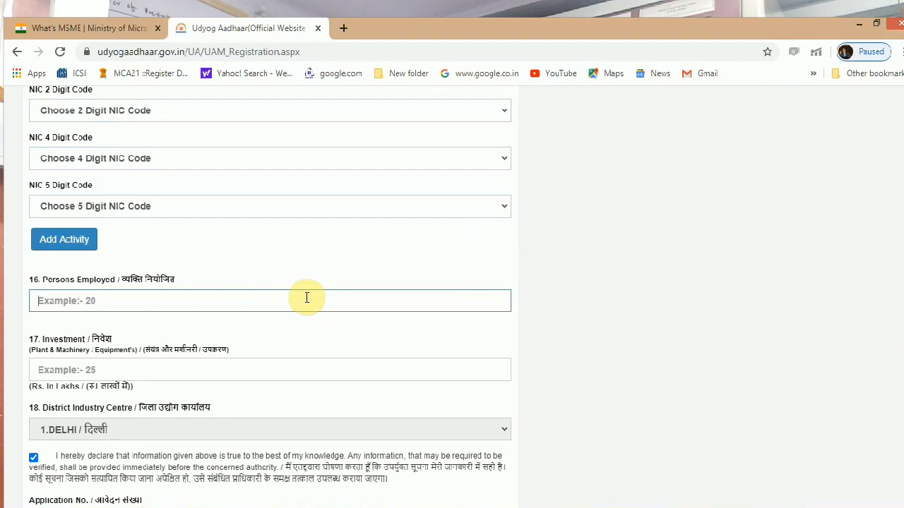
pyautogui.scroll(3, 185, 317)
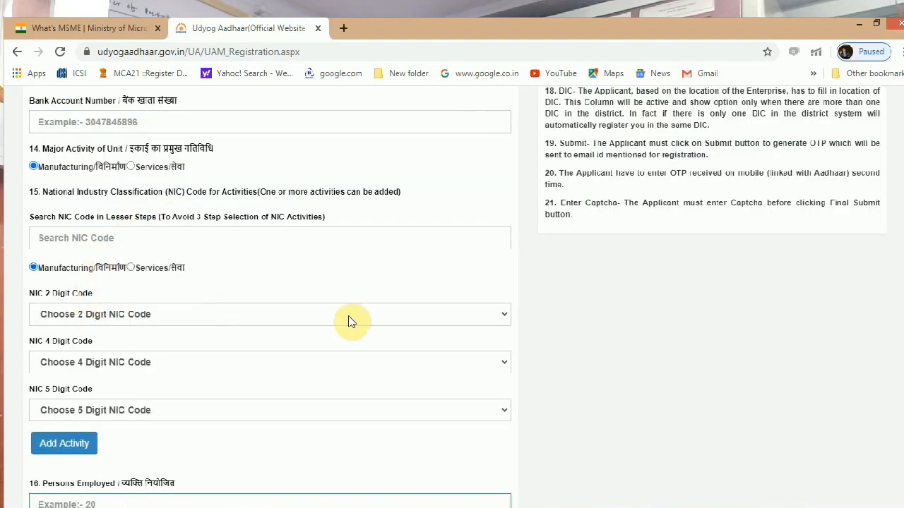
# Choose NIC 2-digit code 10-Manufacture of food products and 4-digit code 1050-Manufacture of dairy products.
pyautogui.click(506, 315)
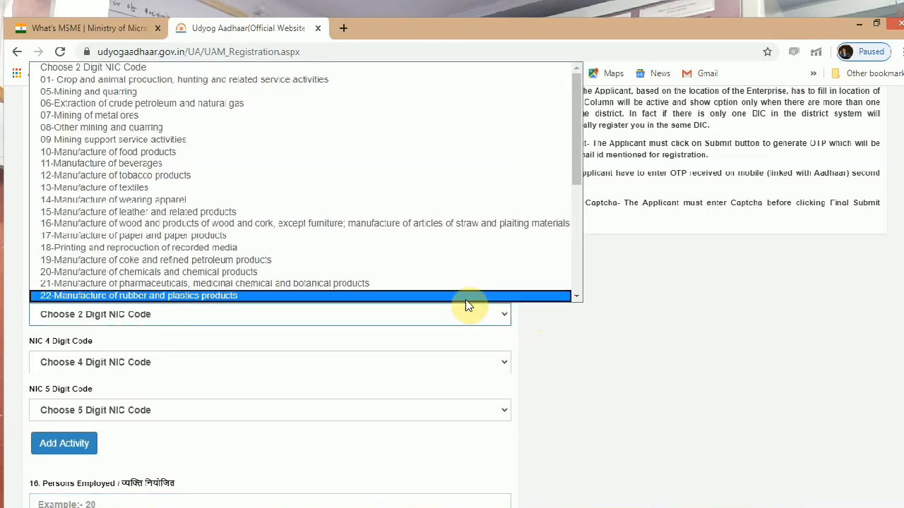
pyautogui.click(234, 150)
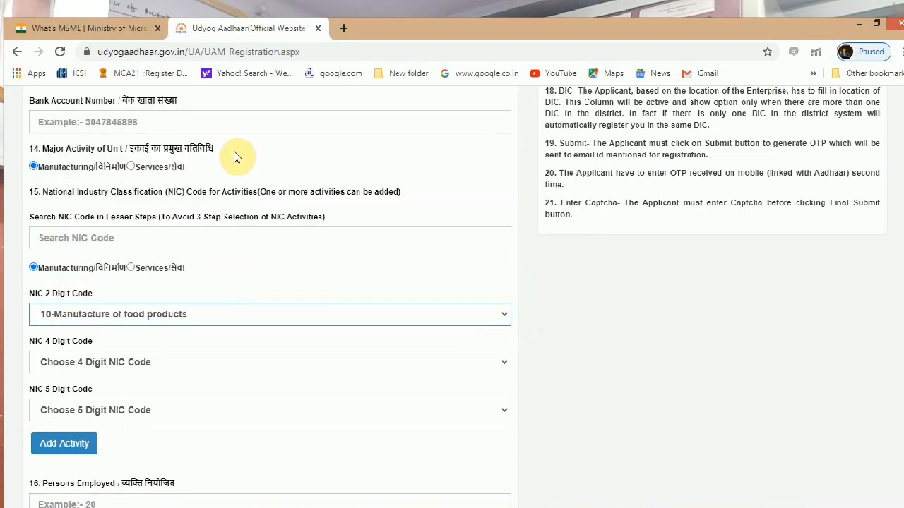
pyautogui.click(506, 364)
pyautogui.click(505, 363)
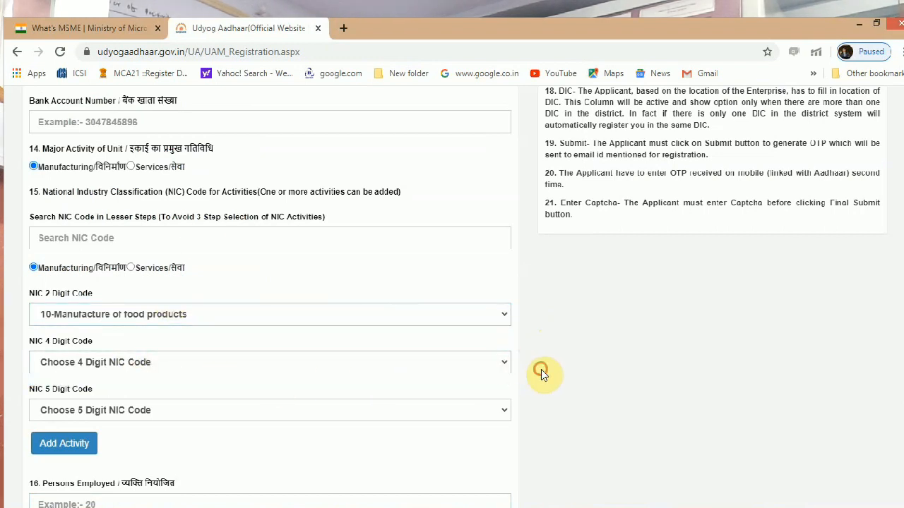
pyautogui.click(499, 364)
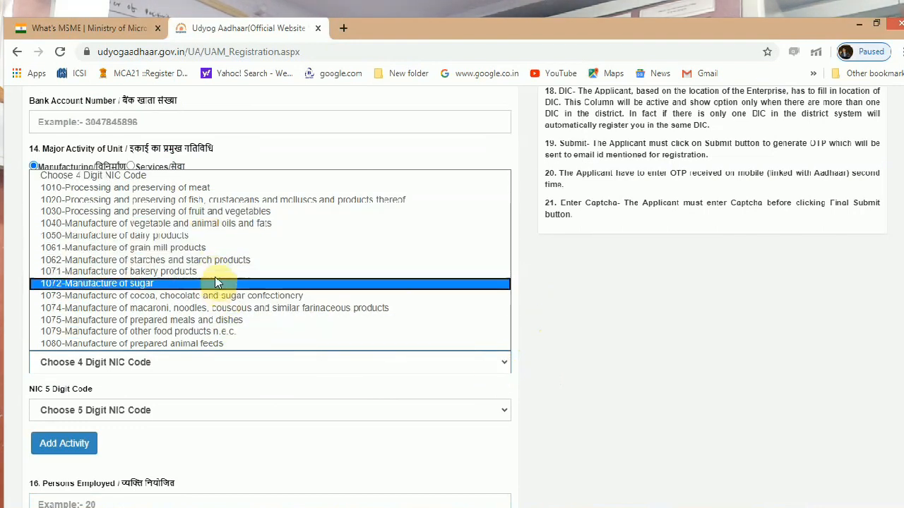
pyautogui.click(204, 234)
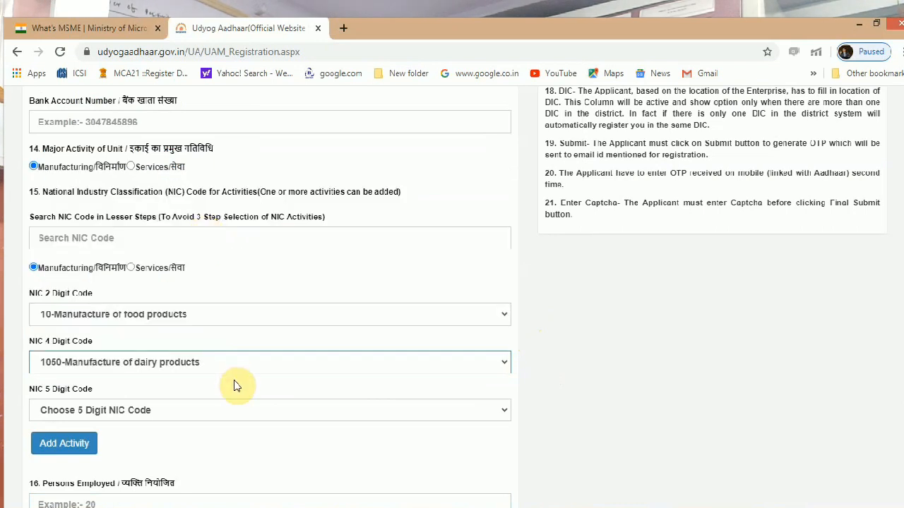
# Choose 10503-Manufacture of baby milk foods as the 5-digit NIC code.
pyautogui.click(504, 413)
pyautogui.click(505, 414)
pyautogui.click(505, 414)
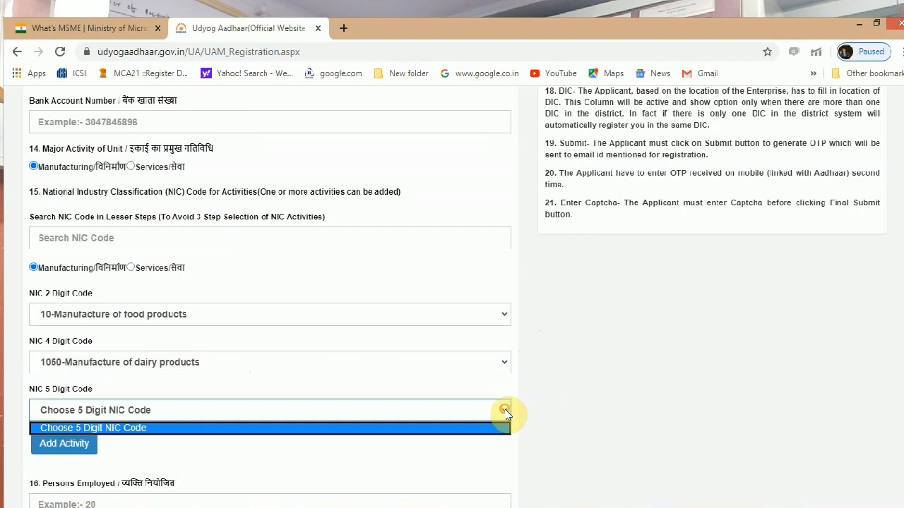
pyautogui.click(506, 414)
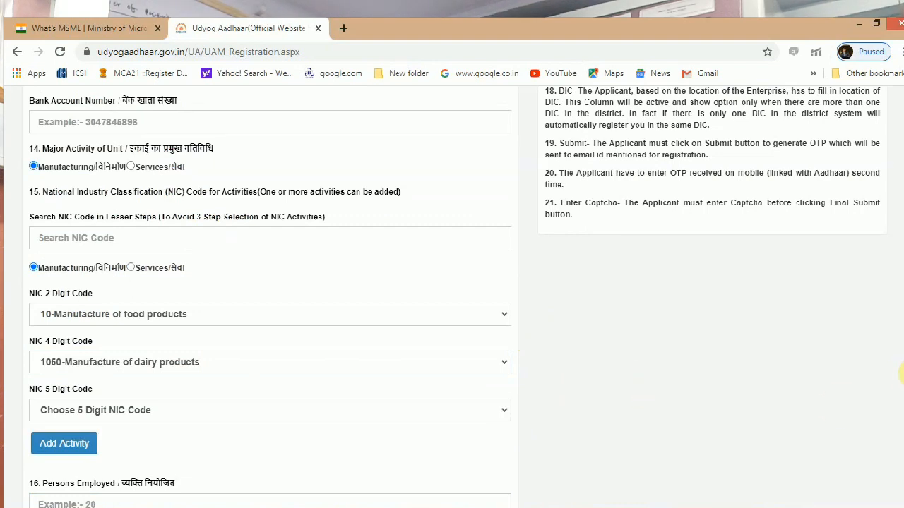
pyautogui.scroll(-2, 897, 375)
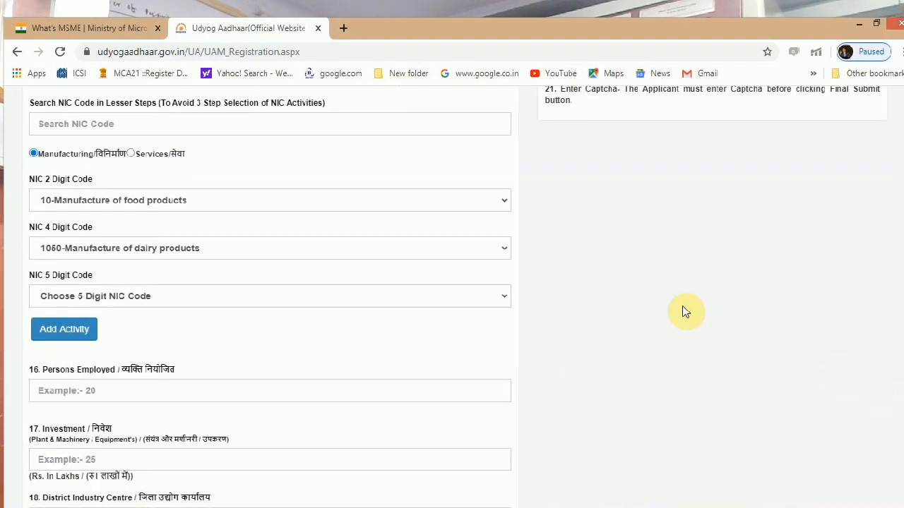
pyautogui.click(509, 297)
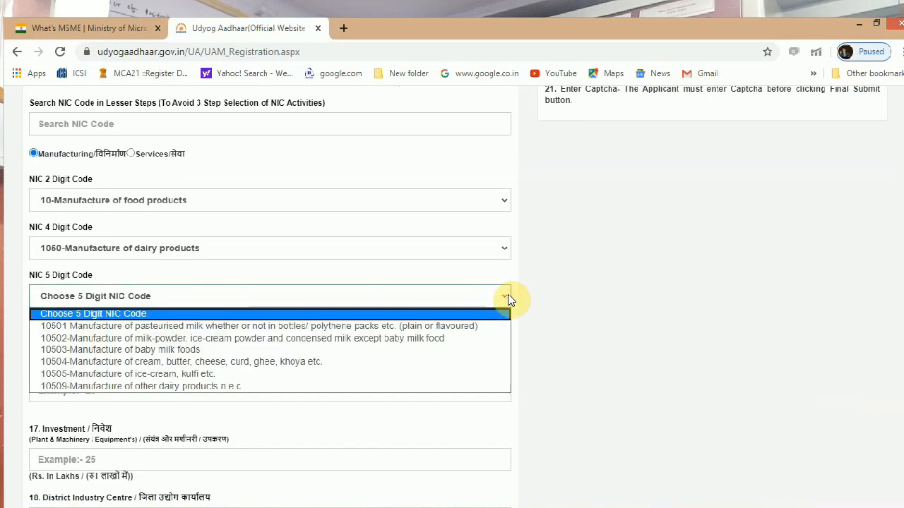
pyautogui.click(297, 351)
pyautogui.click(112, 390)
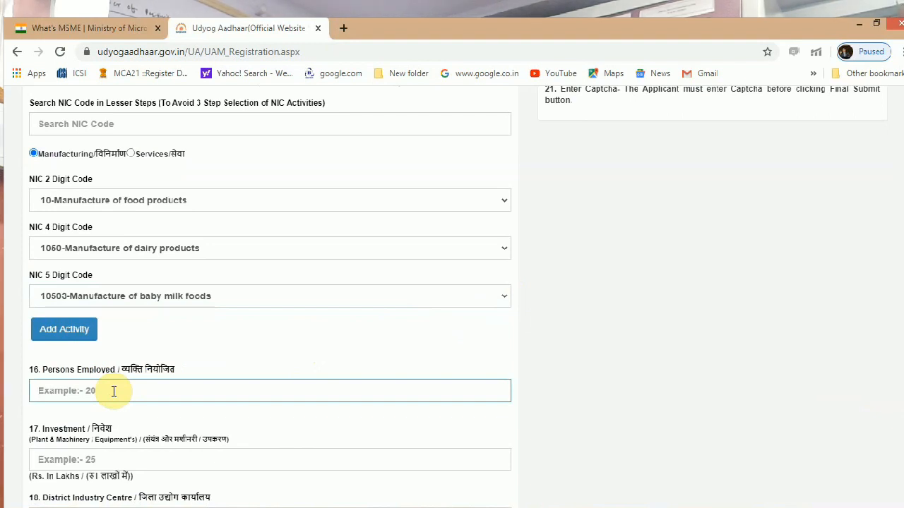
# Enter 3 persons employed and a plant and machinery investment of 2 lakh rupees.
pyautogui.write('3')
pyautogui.scroll(-2, 902, 385)
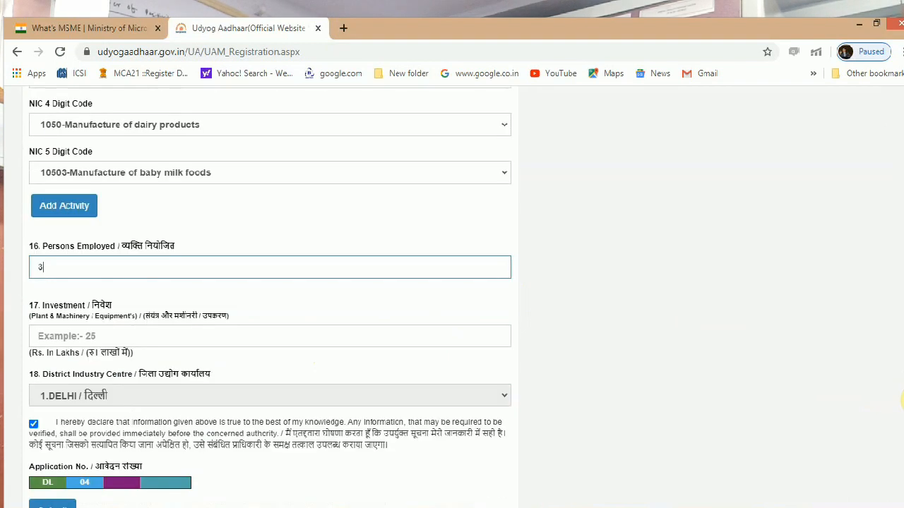
pyautogui.click(172, 338)
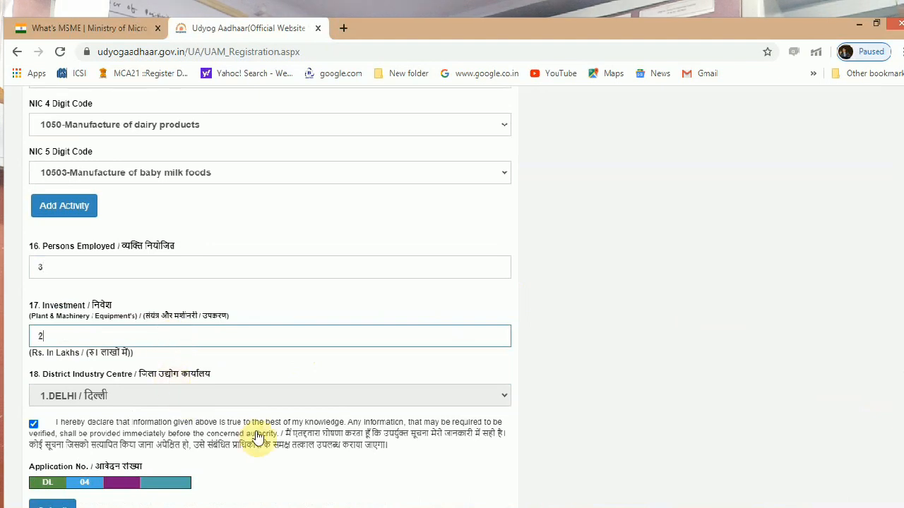
pyautogui.scroll(-1, 413, 428)
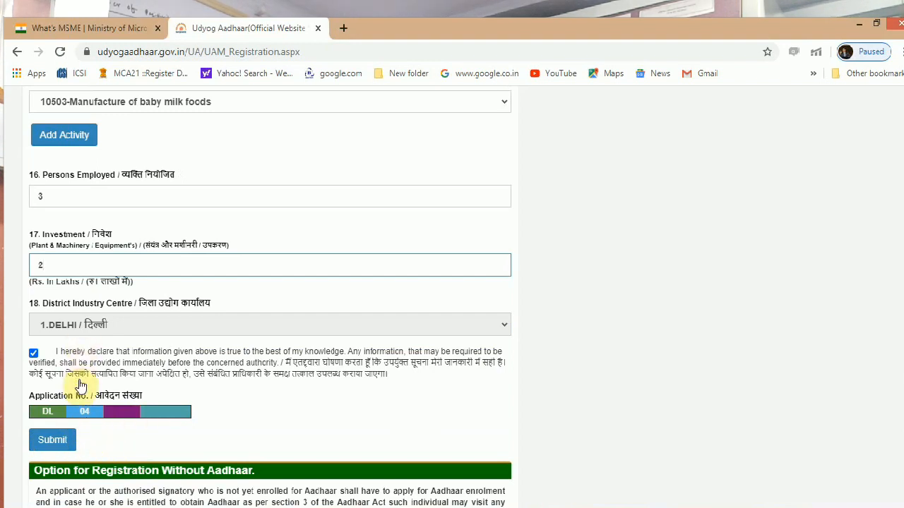
# Submit the form and scroll through it to review the flagged missing details.
pyautogui.click(63, 441)
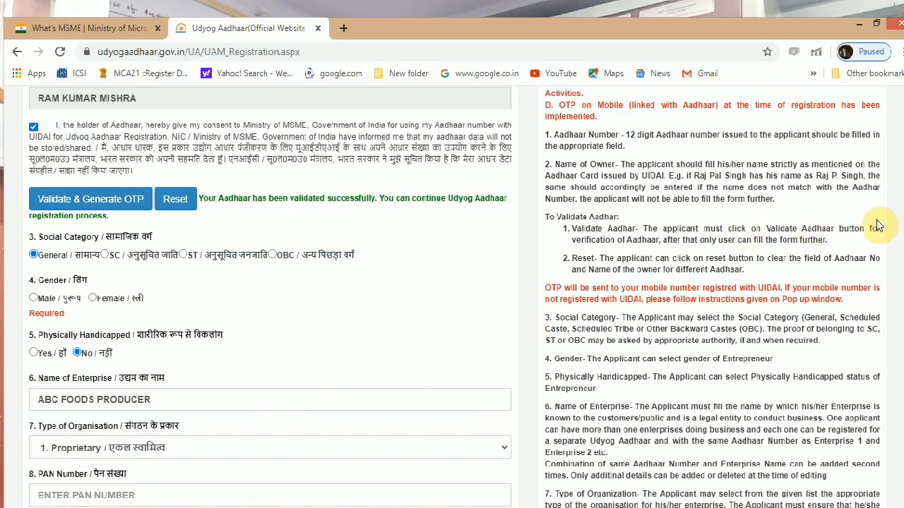
pyautogui.scroll(3, 898, 192)
pyautogui.scroll(-10, 899, 192)
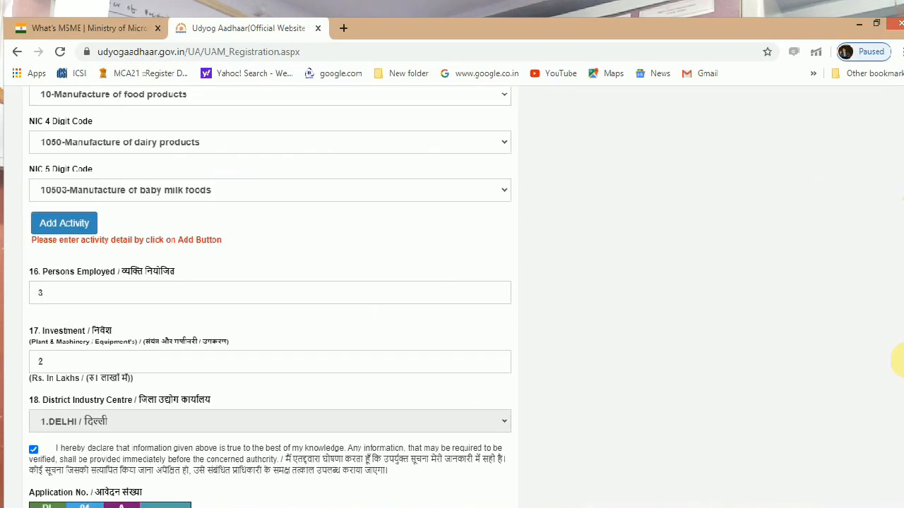
pyautogui.scroll(8, 901, 397)
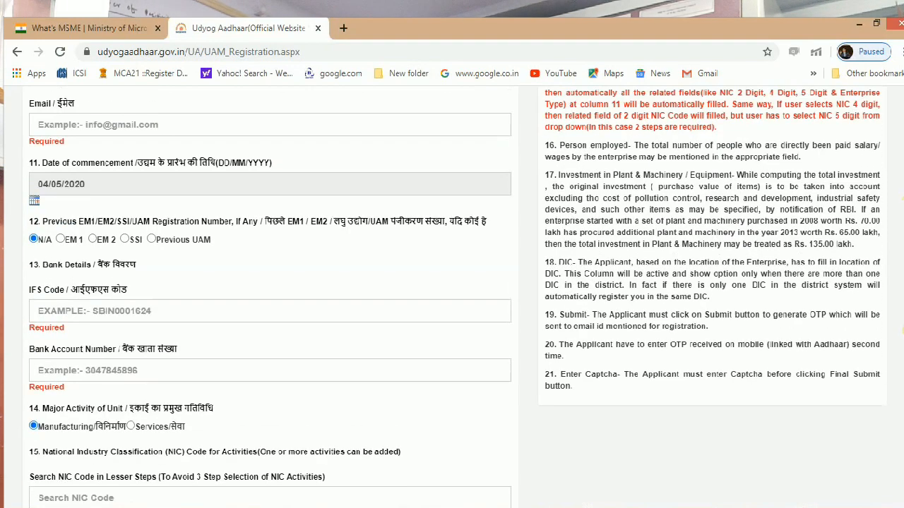
pyautogui.scroll(7, 901, 398)
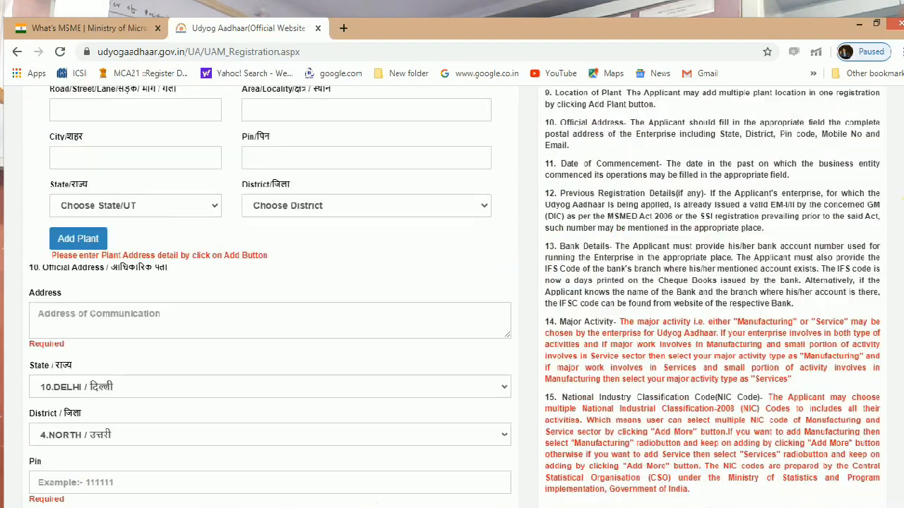
pyautogui.scroll(4, 901, 397)
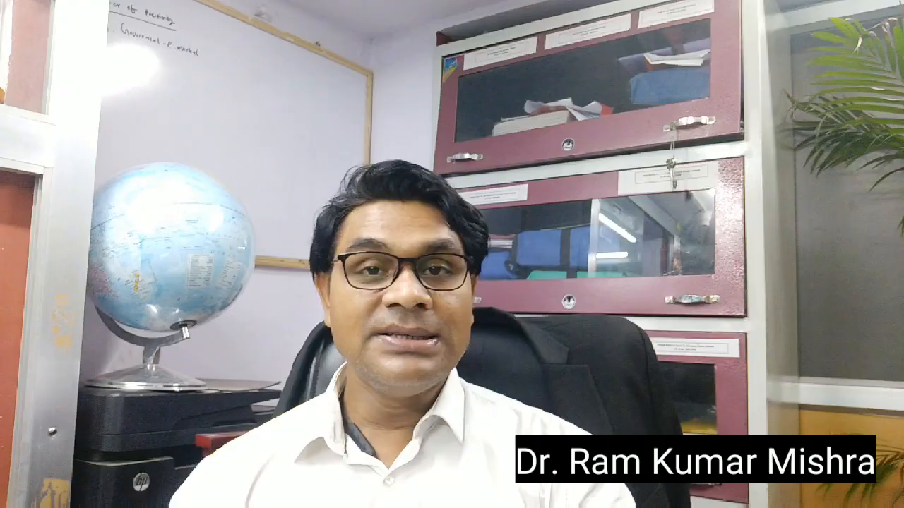